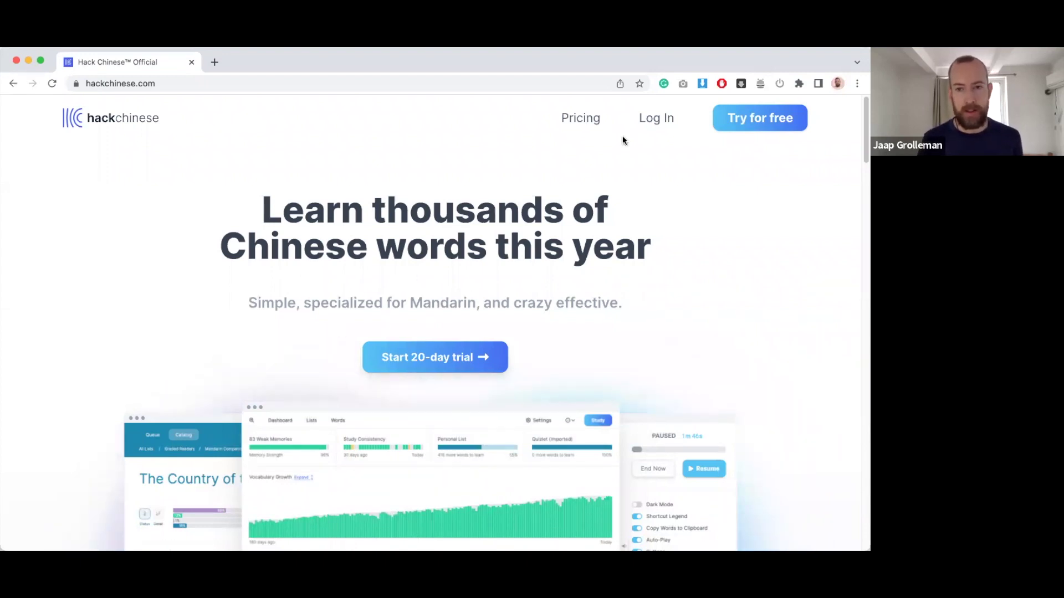
# - Start the free trial from the home page and look up the word 举世 in the dictionary
pyautogui.click(740, 123)
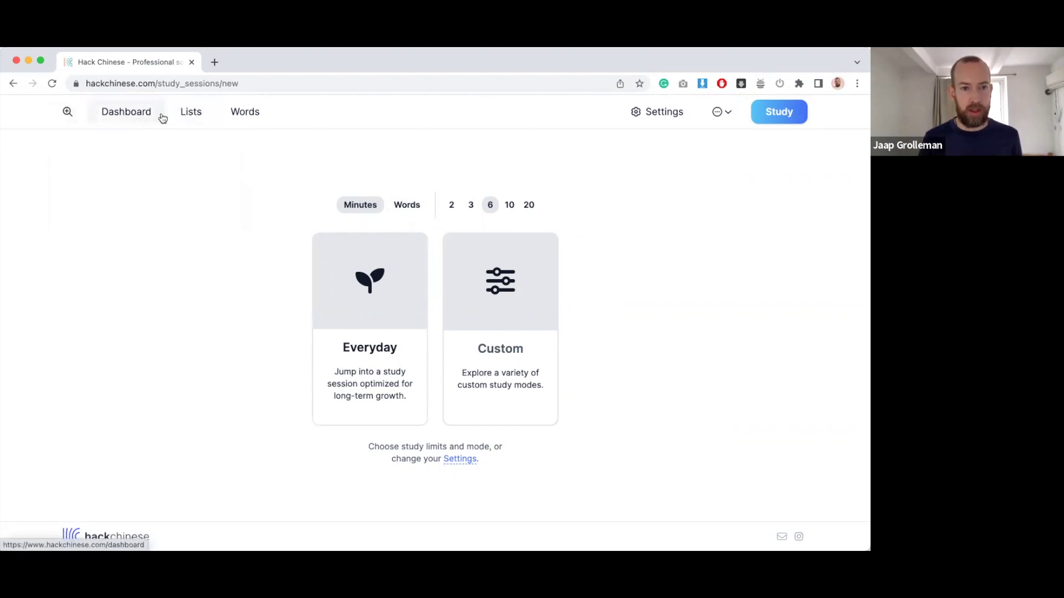
pyautogui.click(72, 112)
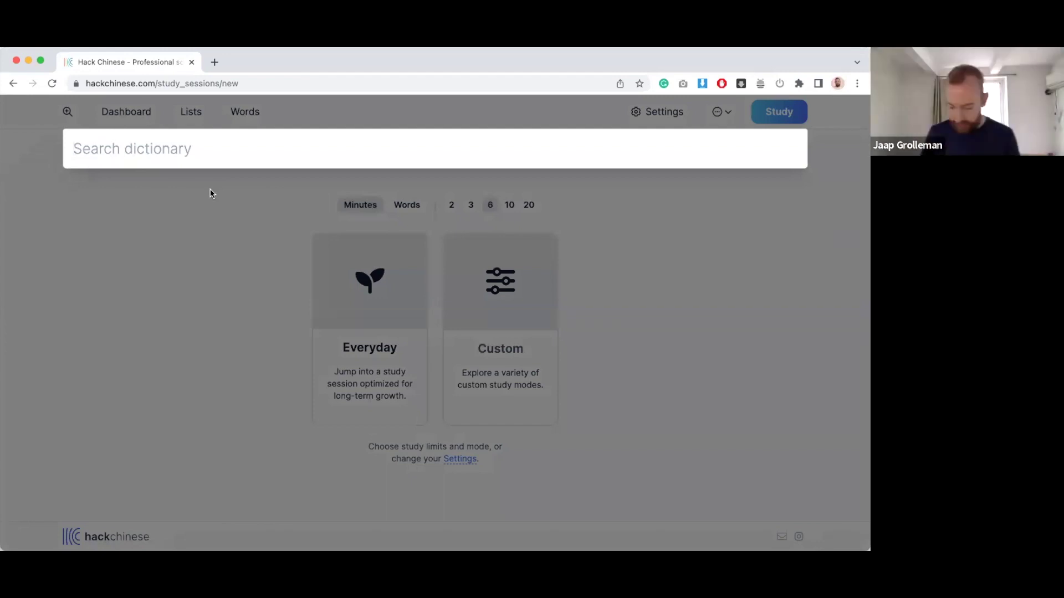
pyautogui.write('jushi')
pyautogui.press('space')
pyautogui.press('Return')
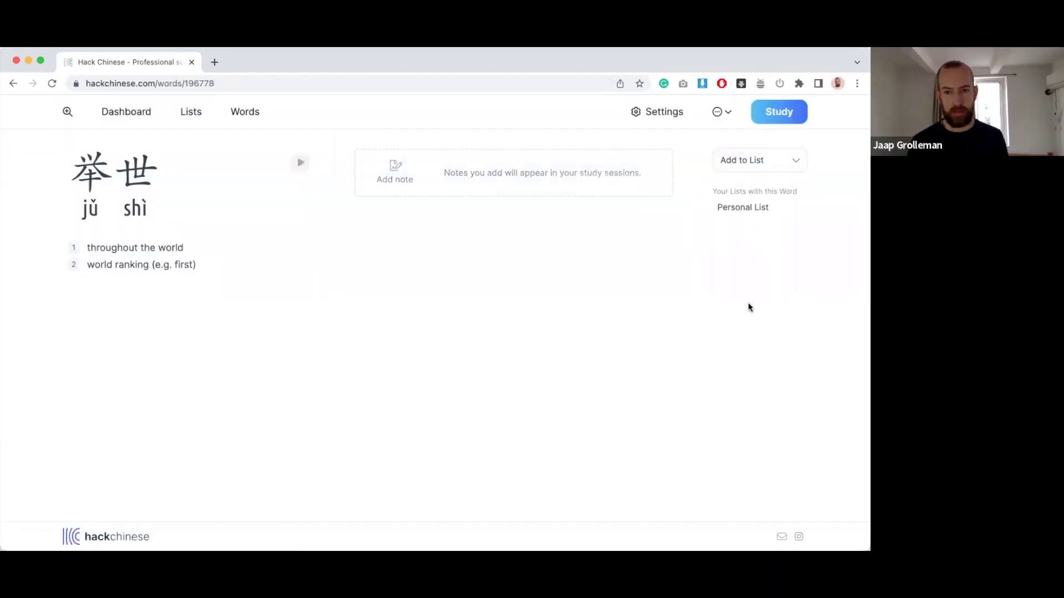
# - Look up the word 智能 (zhi neng) in the dictionary and add it to the Personal List
pyautogui.click(68, 112)
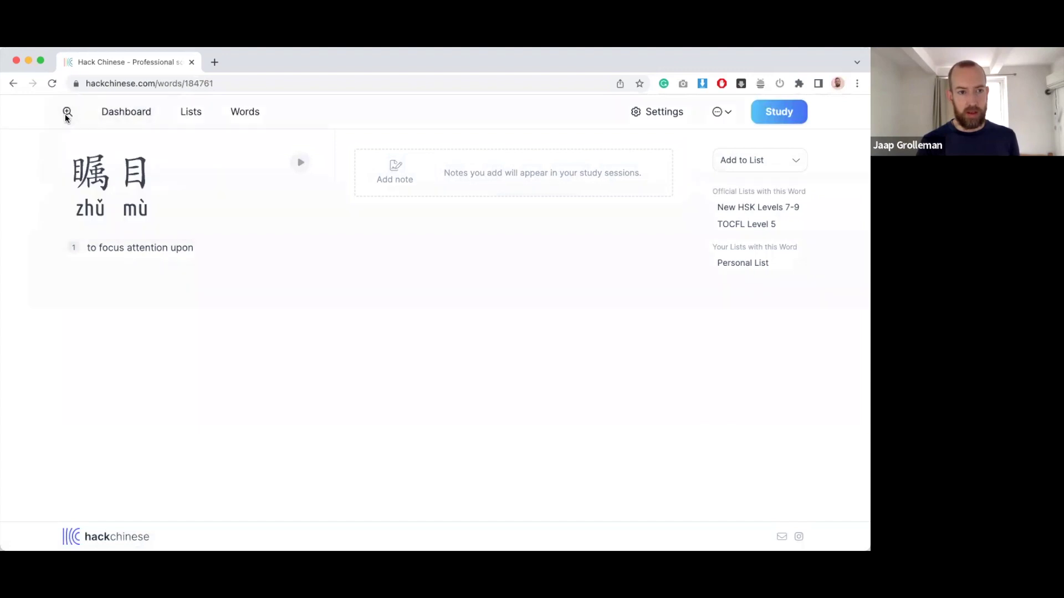
pyautogui.click(67, 113)
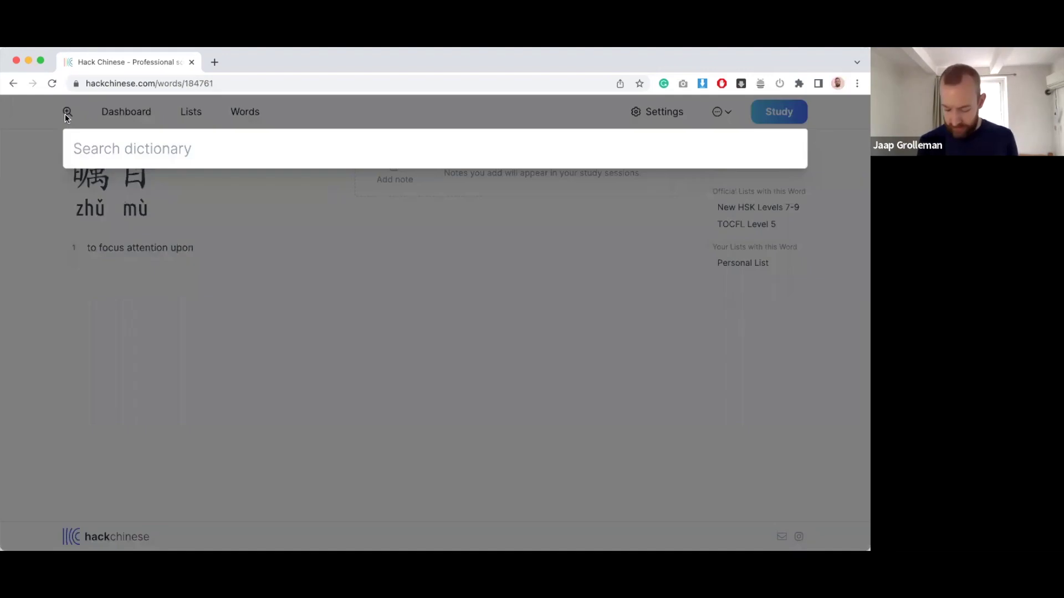
pyautogui.write('zhineng')
pyautogui.press('space')
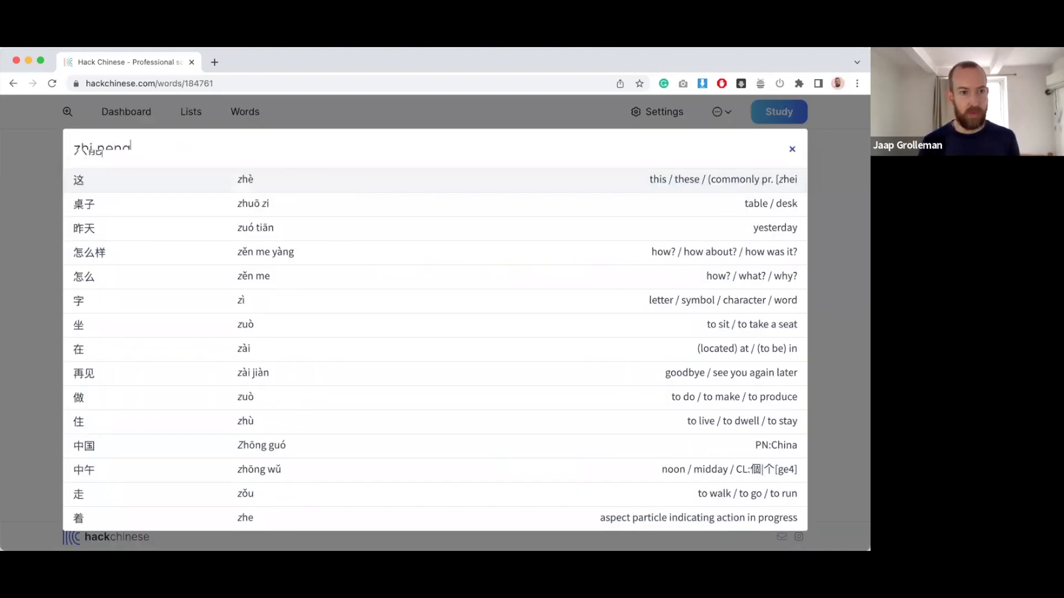
pyautogui.press('BackSpace')
pyautogui.press('BackSpace')
pyautogui.write('zhineng')
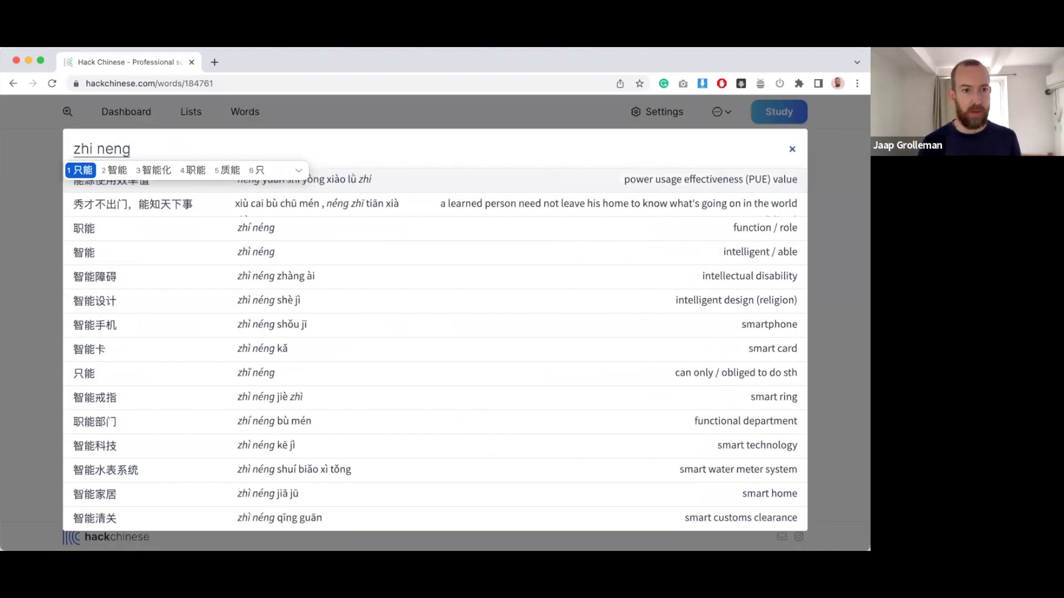
pyautogui.write('2')
pyautogui.click(214, 177)
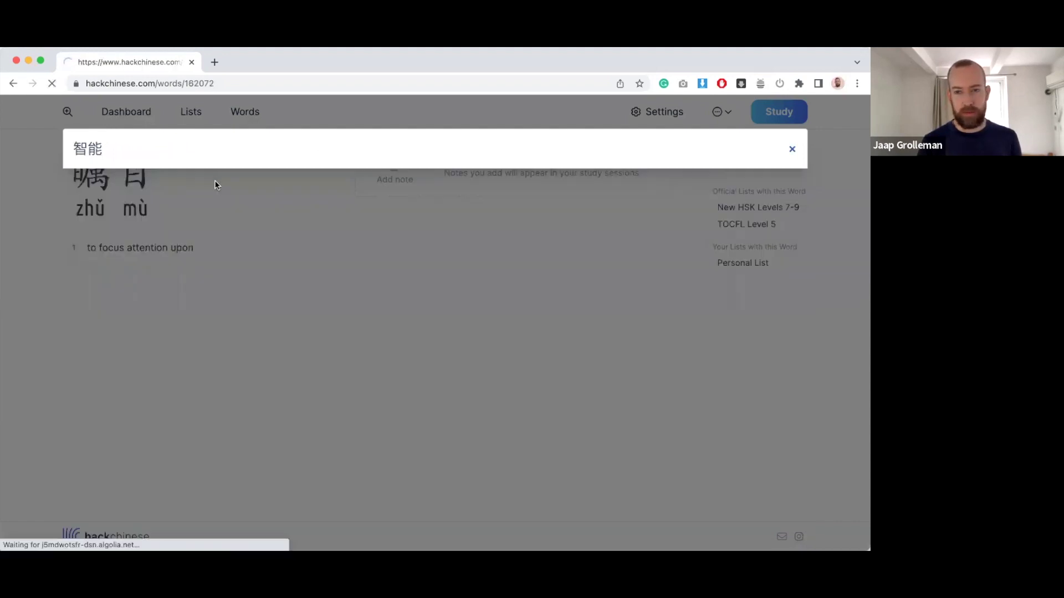
pyautogui.click(740, 166)
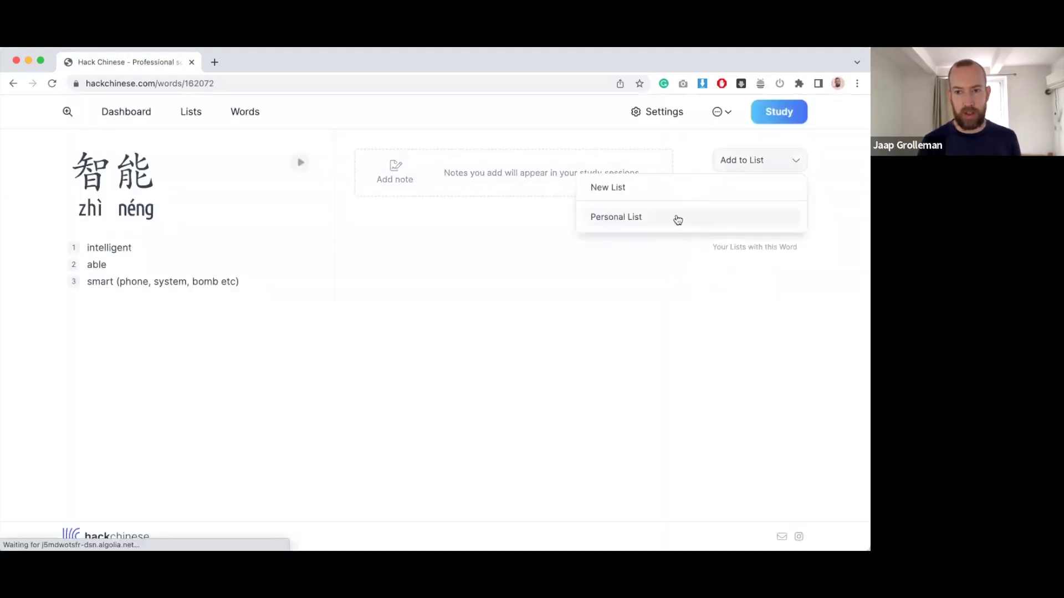
pyautogui.click(673, 217)
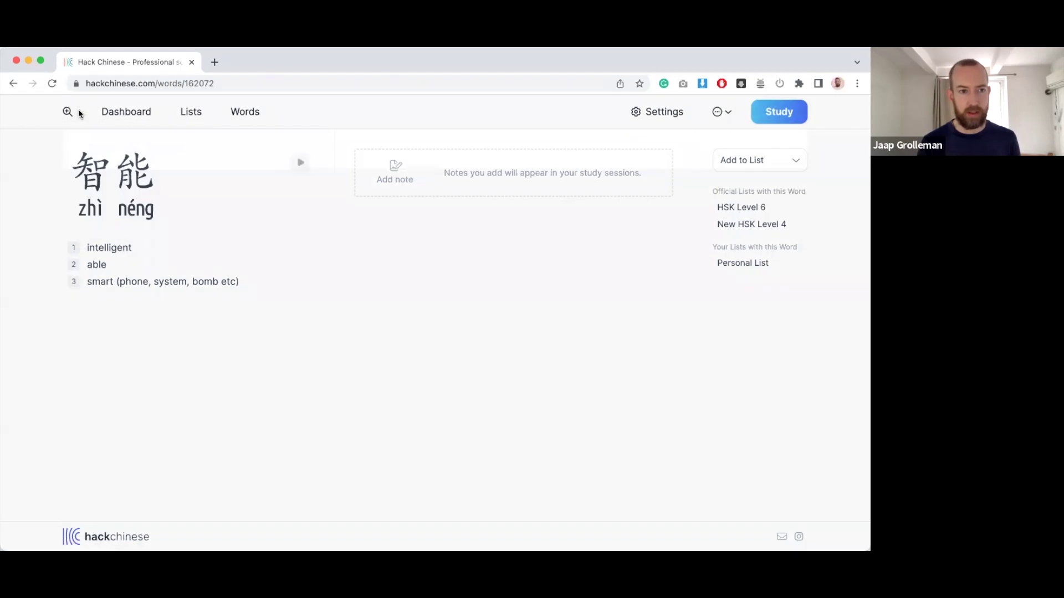
# - Search the dictionary for the idiom 爱不释手 (ai bu shi shou) and open its word page
pyautogui.click(77, 111)
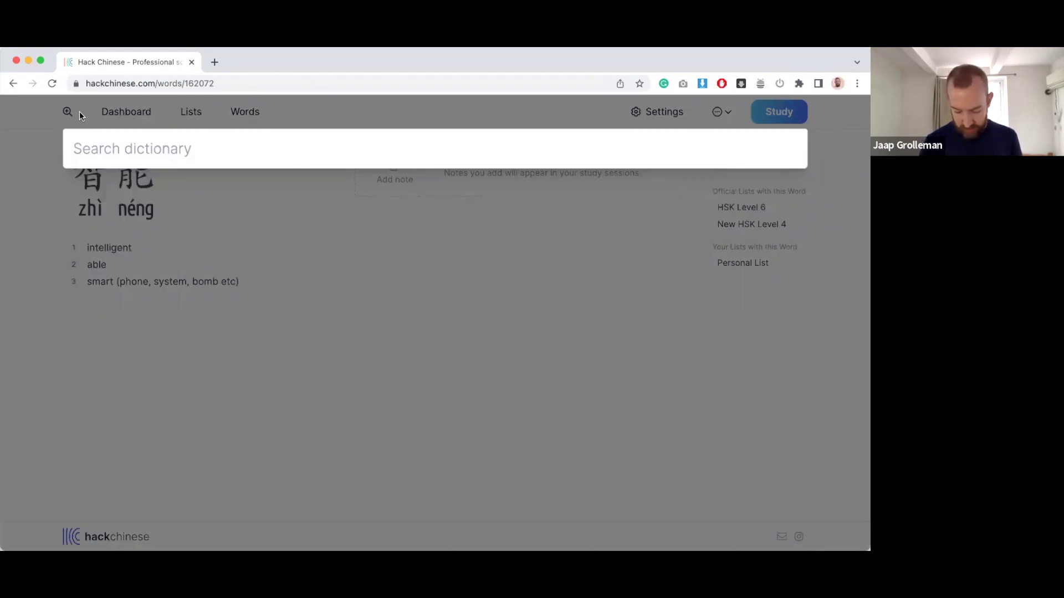
pyautogui.write('ai bu shi shou')
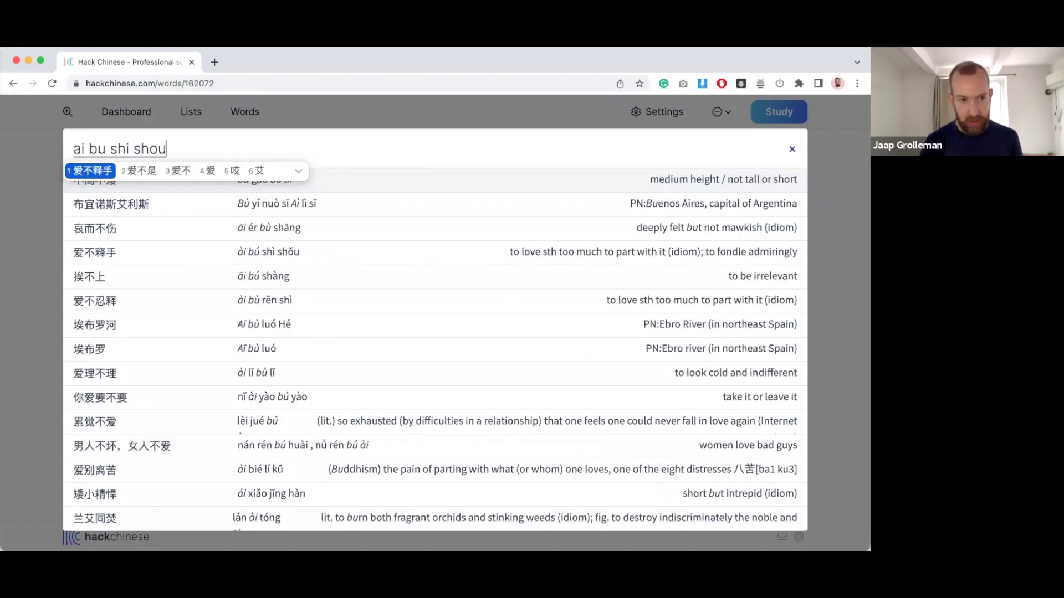
pyautogui.press('space')
pyautogui.click(138, 183)
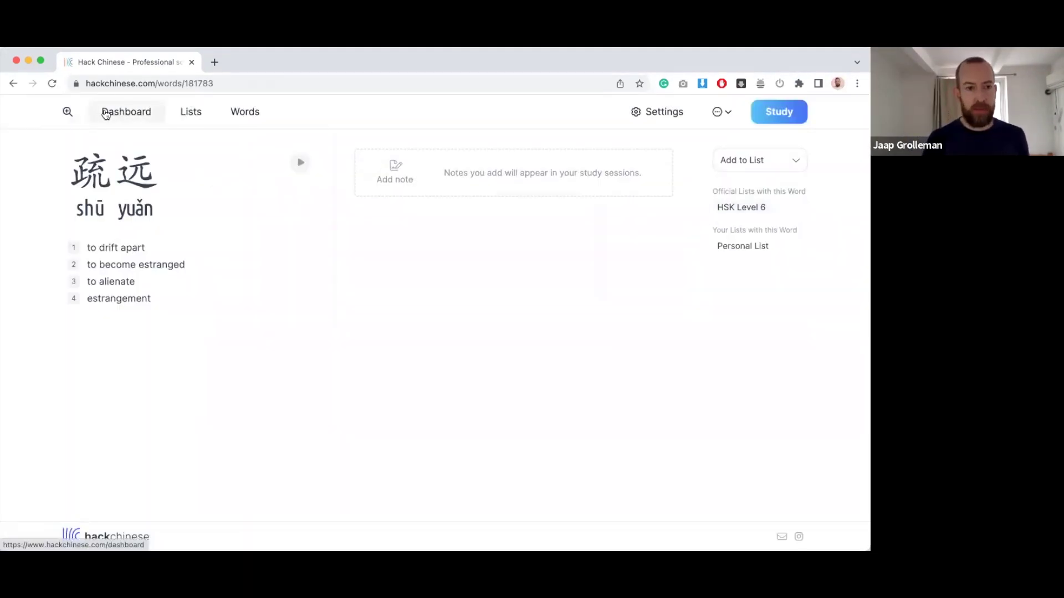
# - Open the Personal List from the list queue to see the words it holds
pyautogui.click(195, 113)
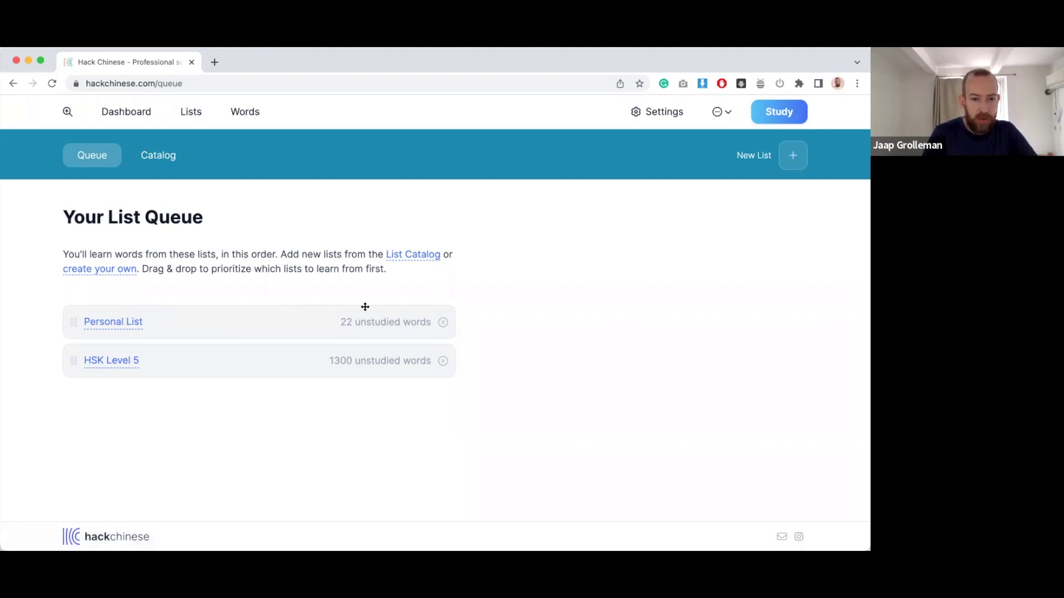
pyautogui.click(112, 327)
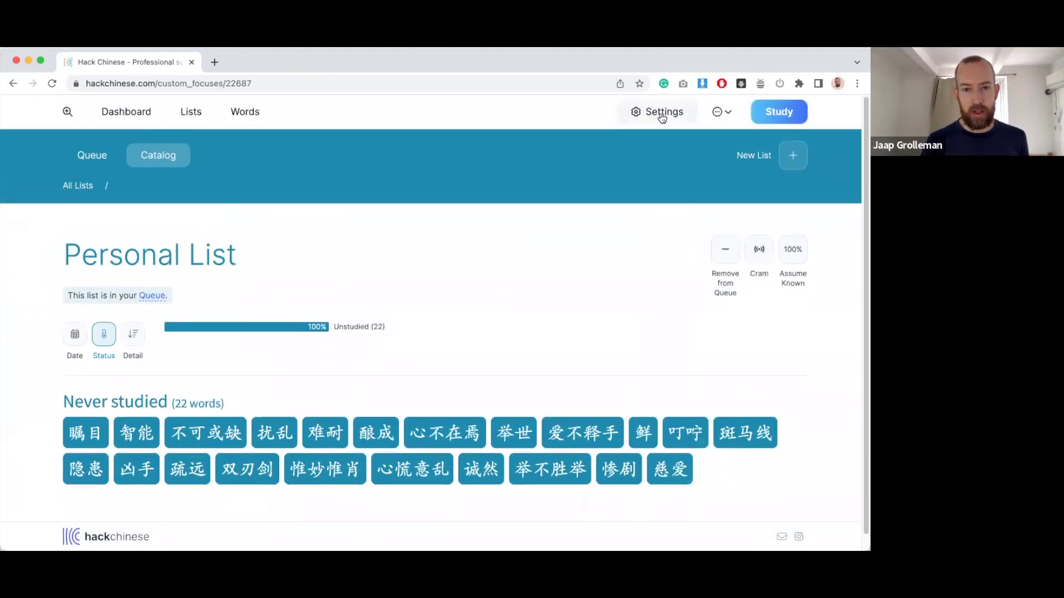
# - Try the Traditional and Both character sets in the settings and return to Simplified
pyautogui.click(663, 116)
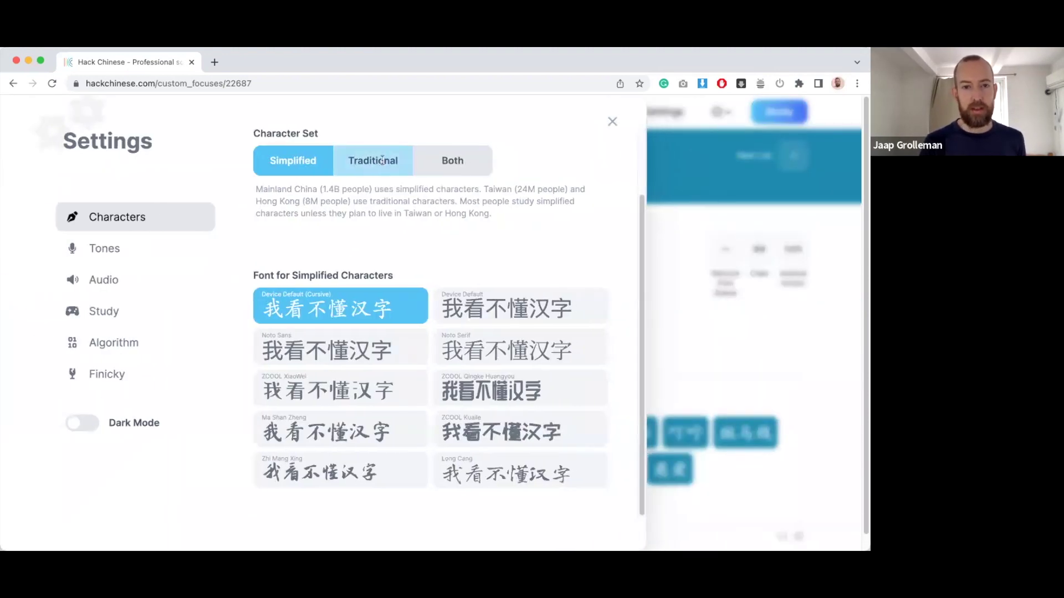
pyautogui.click(382, 161)
pyautogui.click(454, 241)
pyautogui.click(293, 237)
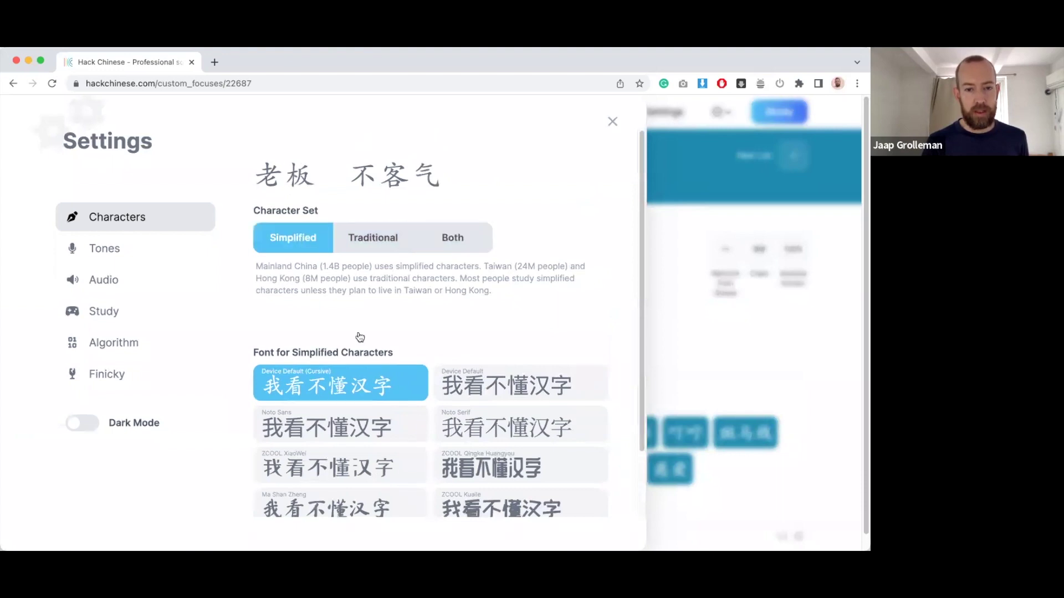
# - Try several fonts for simplified characters, including ZCOOL XiaoWei and Ma Shan Zheng, and return to Device Default (Cursive)
pyautogui.scroll(-3, 360, 337)
pyautogui.click(308, 348)
pyautogui.click(368, 404)
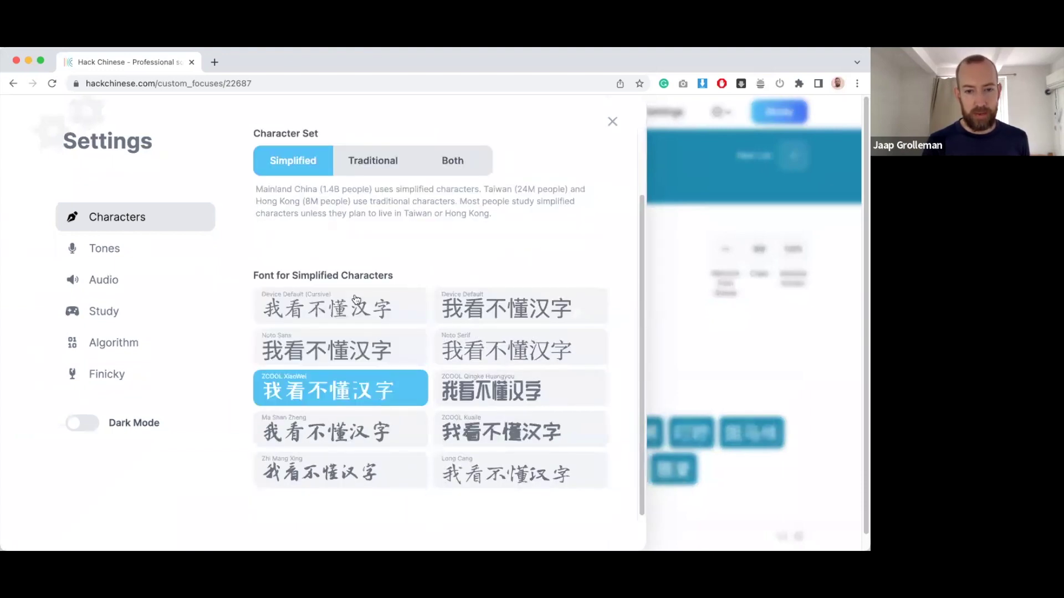
pyautogui.click(356, 300)
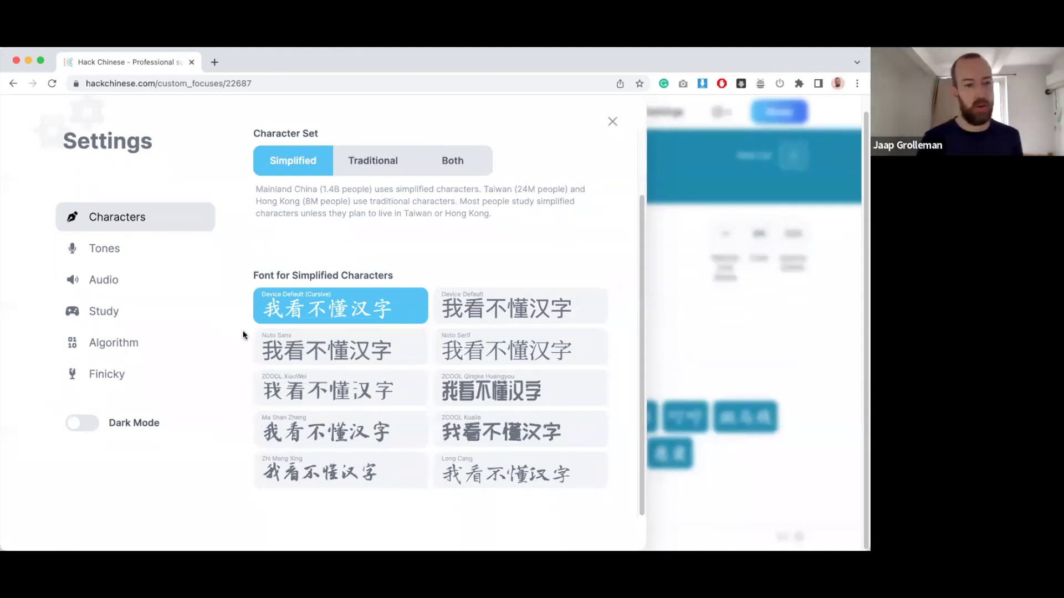
pyautogui.click(348, 435)
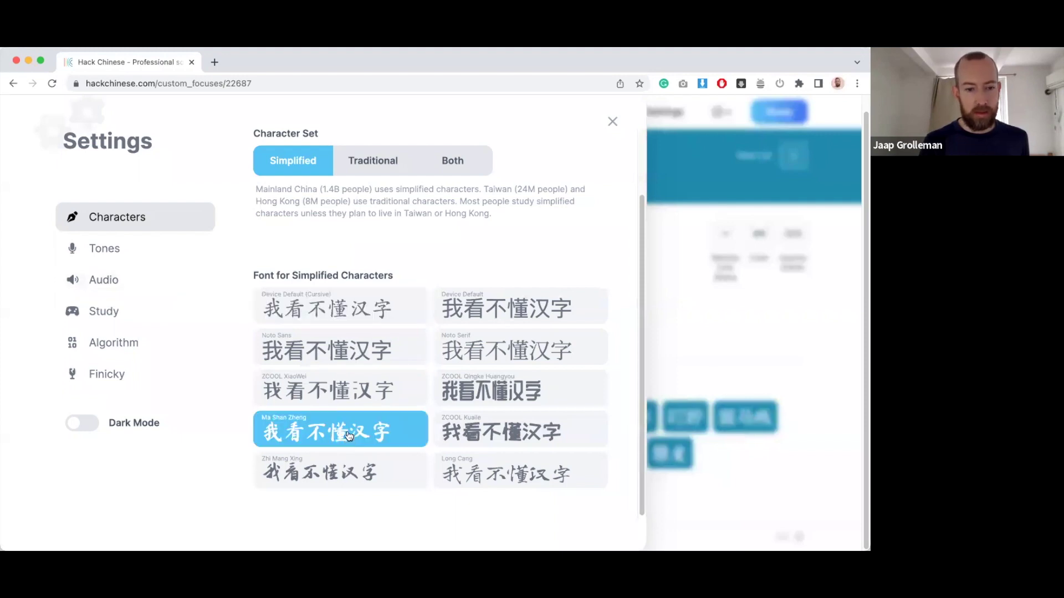
pyautogui.click(341, 469)
pyautogui.click(313, 310)
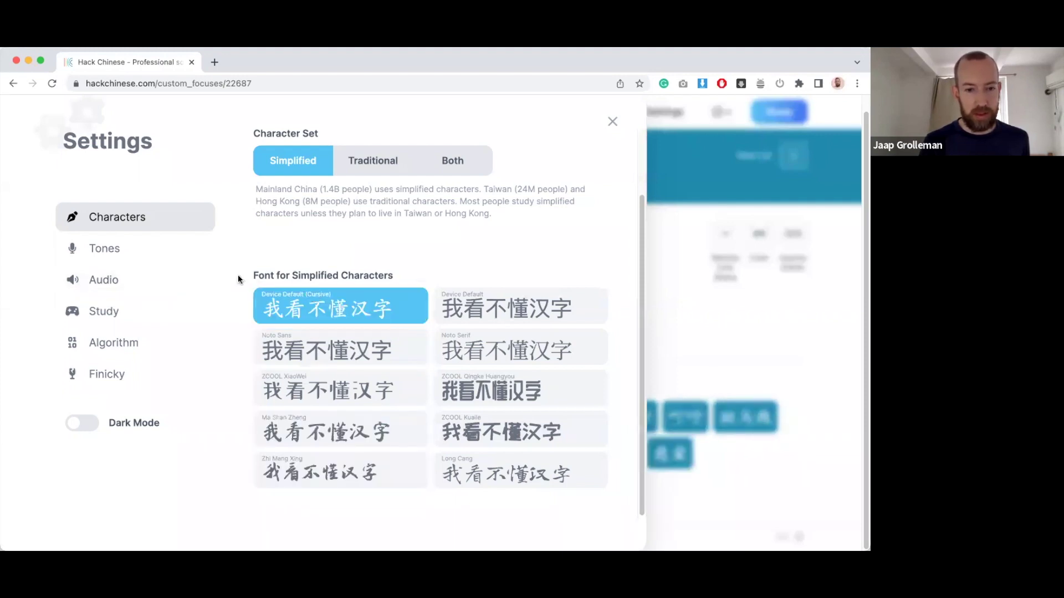
# - Try Original tone marks and pinyin coloring by tone in the tone settings, restoring Spoken marks and no coloring
pyautogui.click(160, 256)
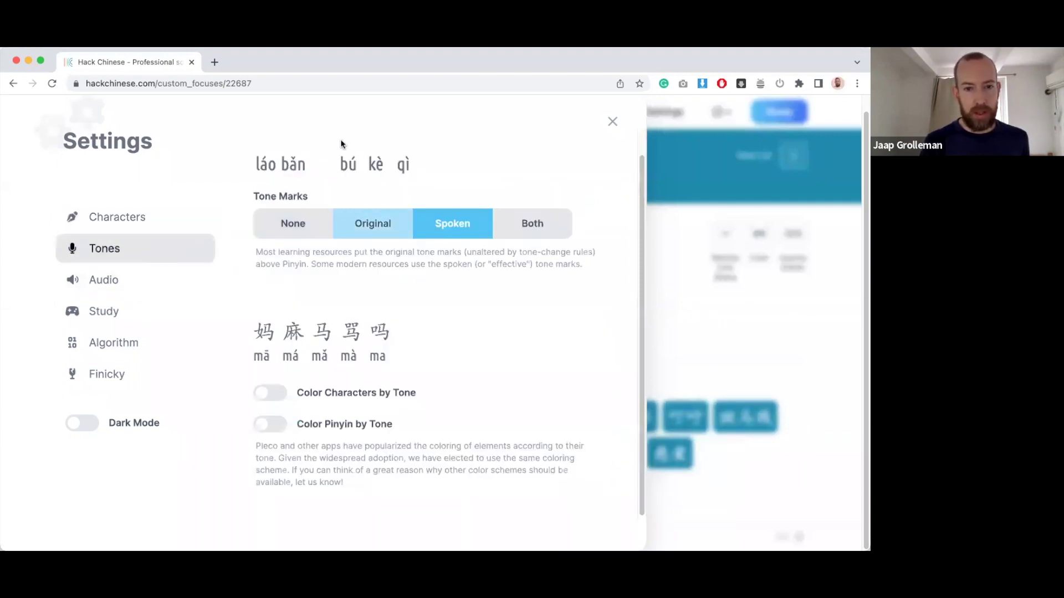
pyautogui.moveTo(259, 163); pyautogui.dragTo(400, 167)
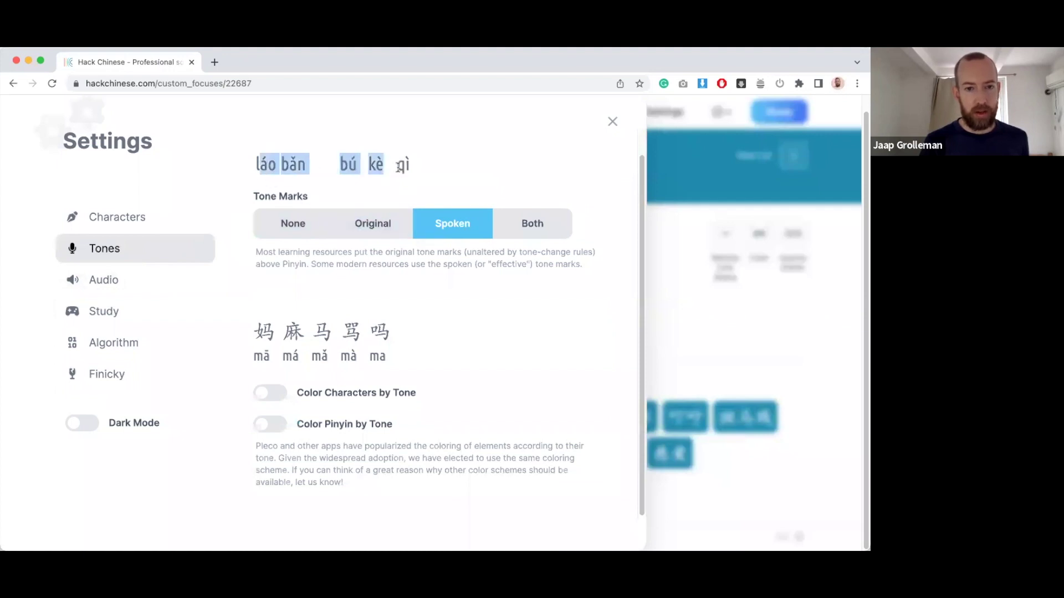
pyautogui.click(323, 168)
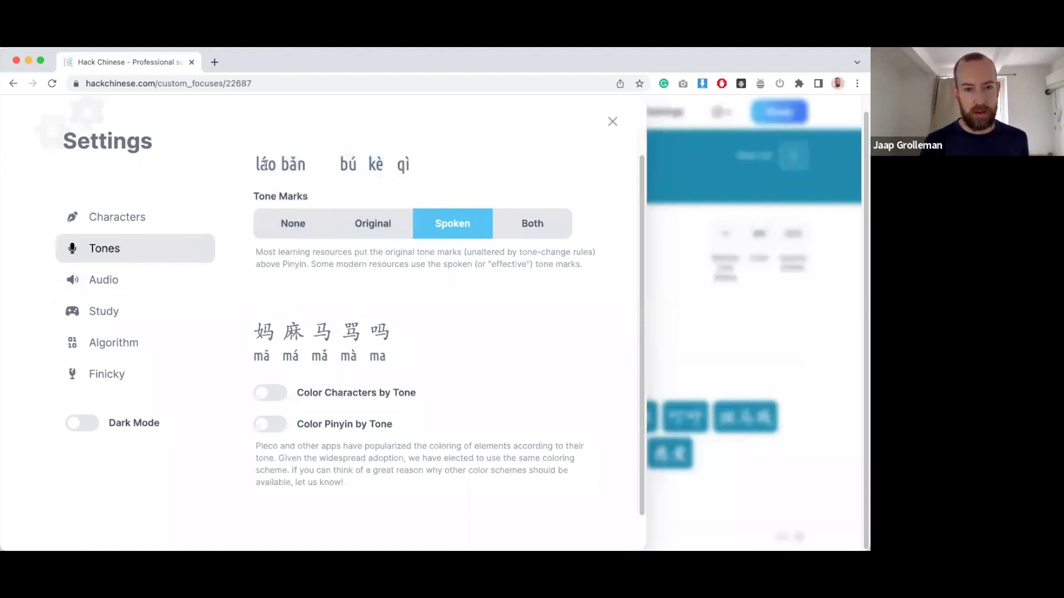
pyautogui.click(394, 227)
pyautogui.click(423, 228)
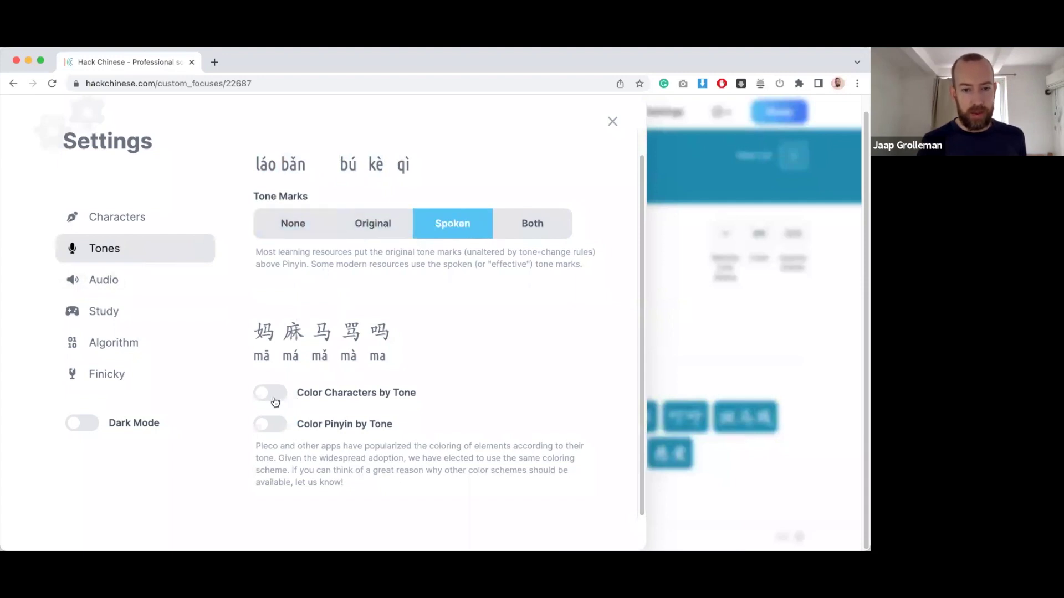
pyautogui.click(269, 423)
pyautogui.click(269, 424)
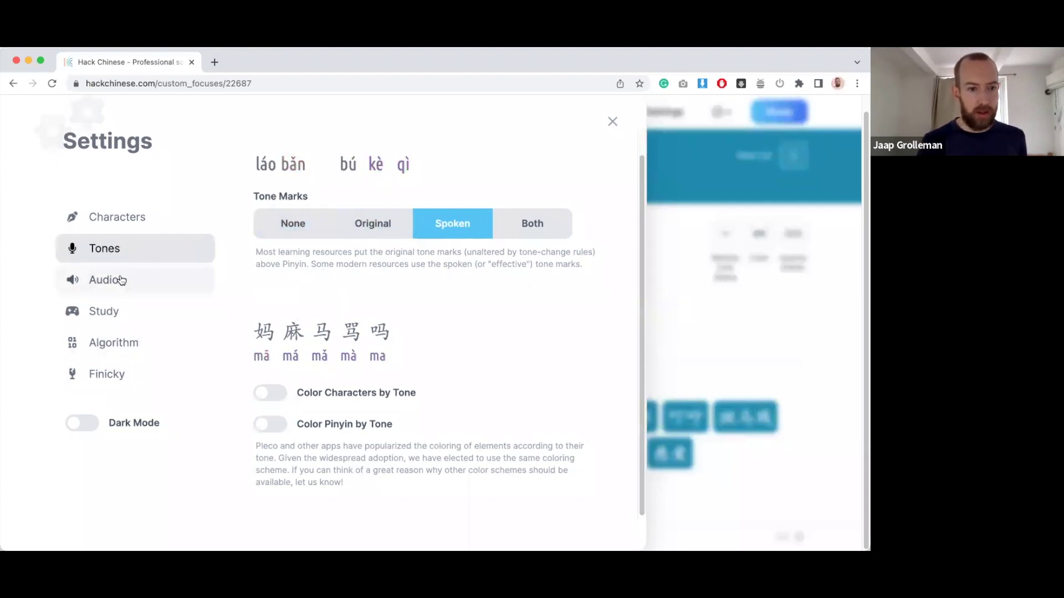
# - Play the female audio sample, set the playback gender to Male and the playback speed to Medium
pyautogui.click(120, 280)
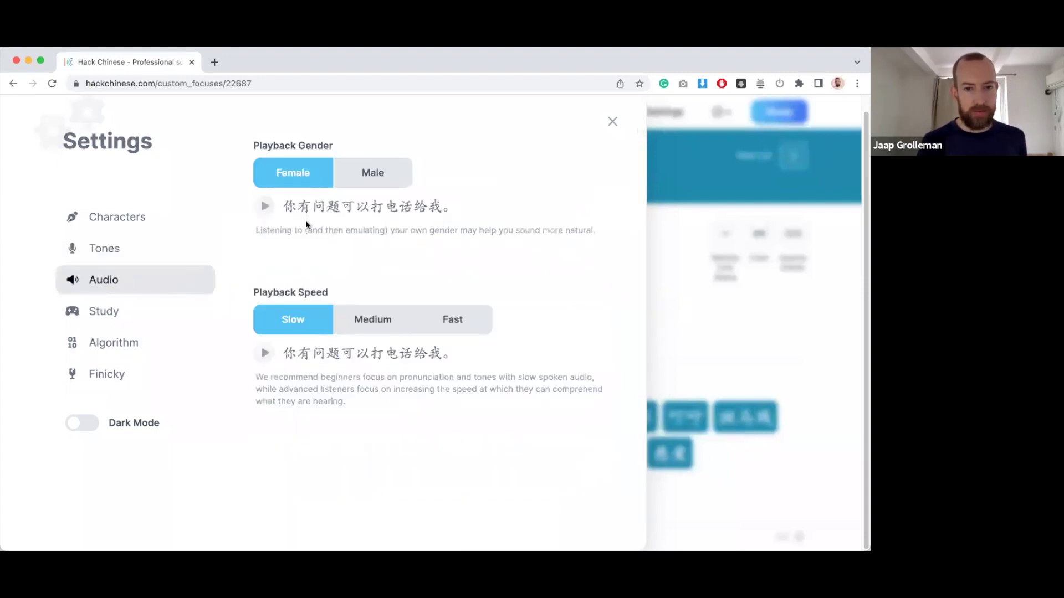
pyautogui.click(256, 211)
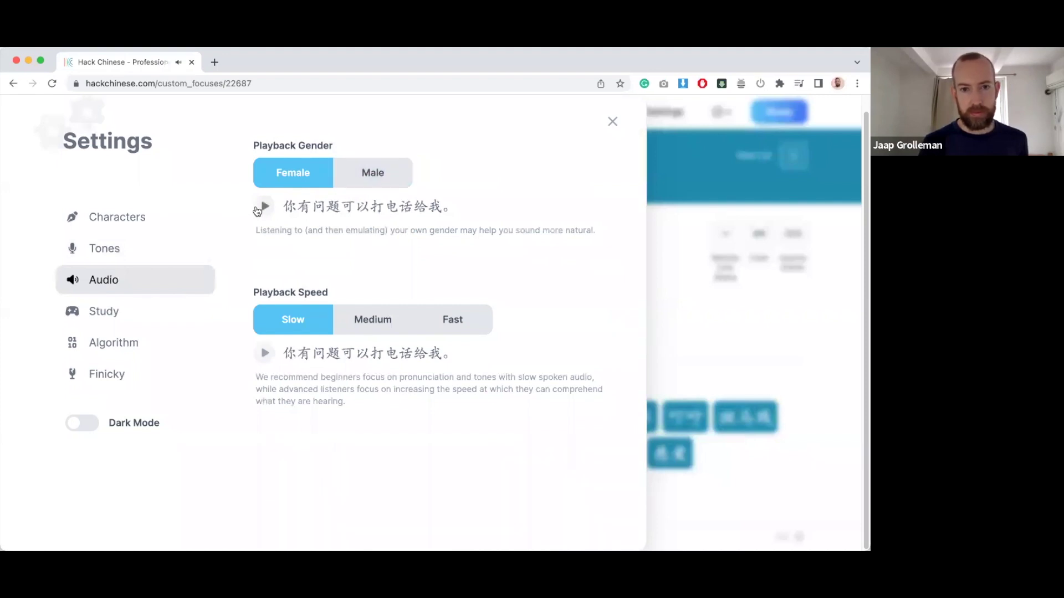
pyautogui.click(351, 178)
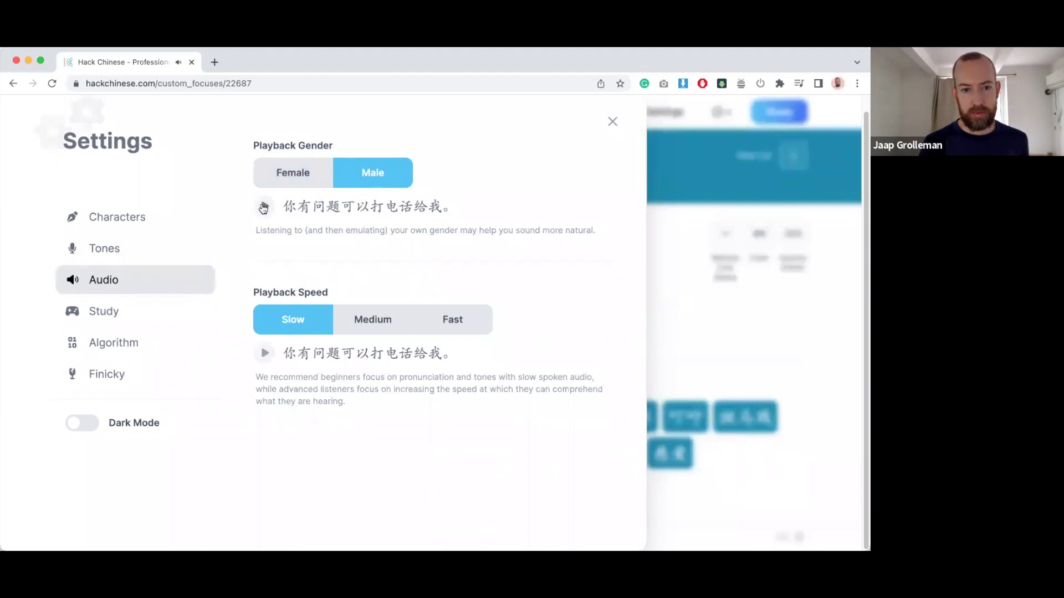
pyautogui.click(371, 318)
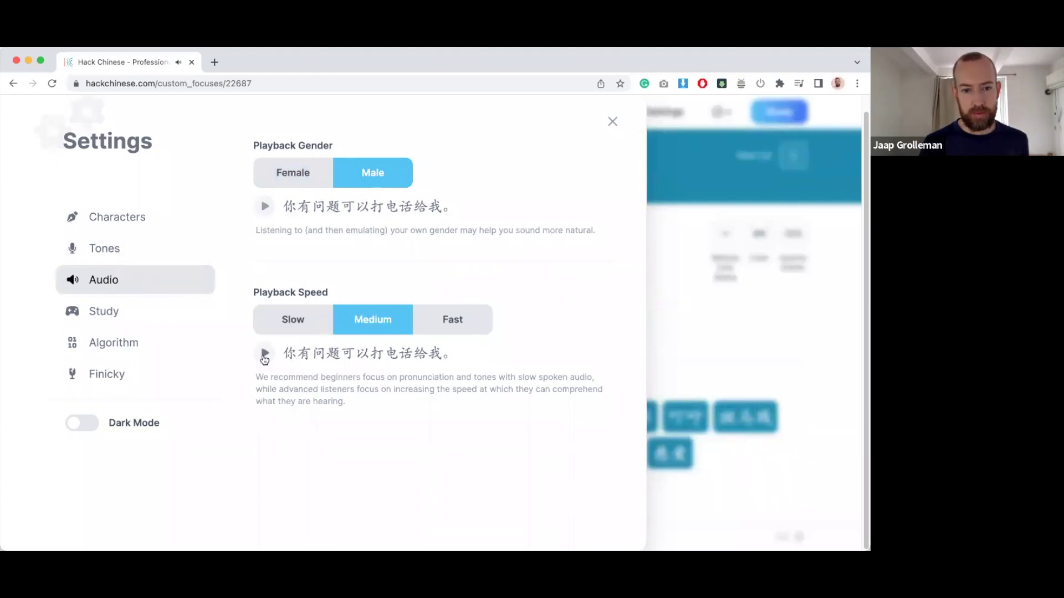
# - Look through the Study and Algorithm settings and close the settings
pyautogui.click(127, 312)
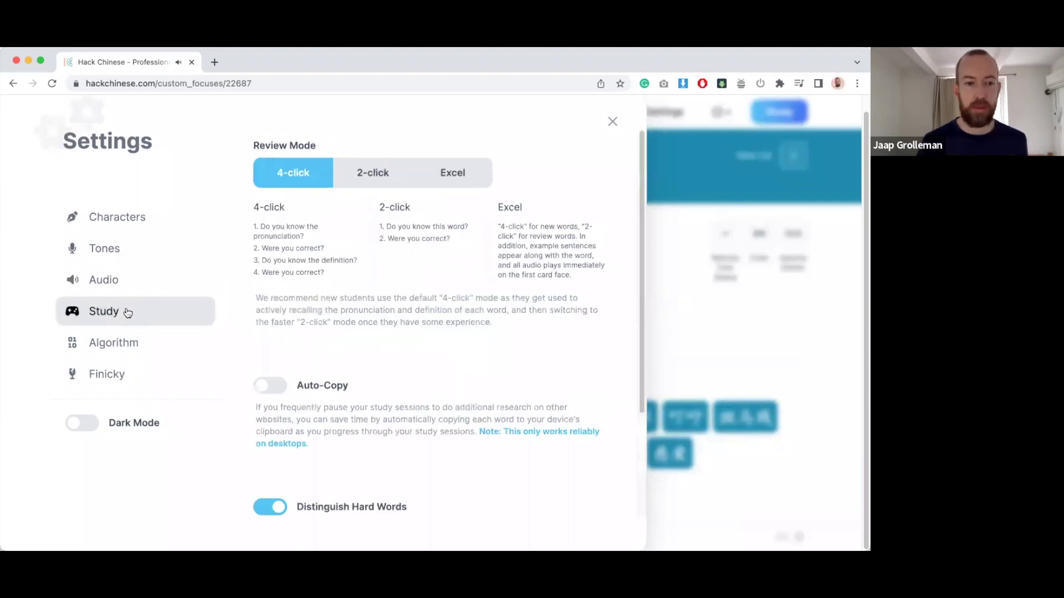
pyautogui.click(146, 356)
pyautogui.click(612, 121)
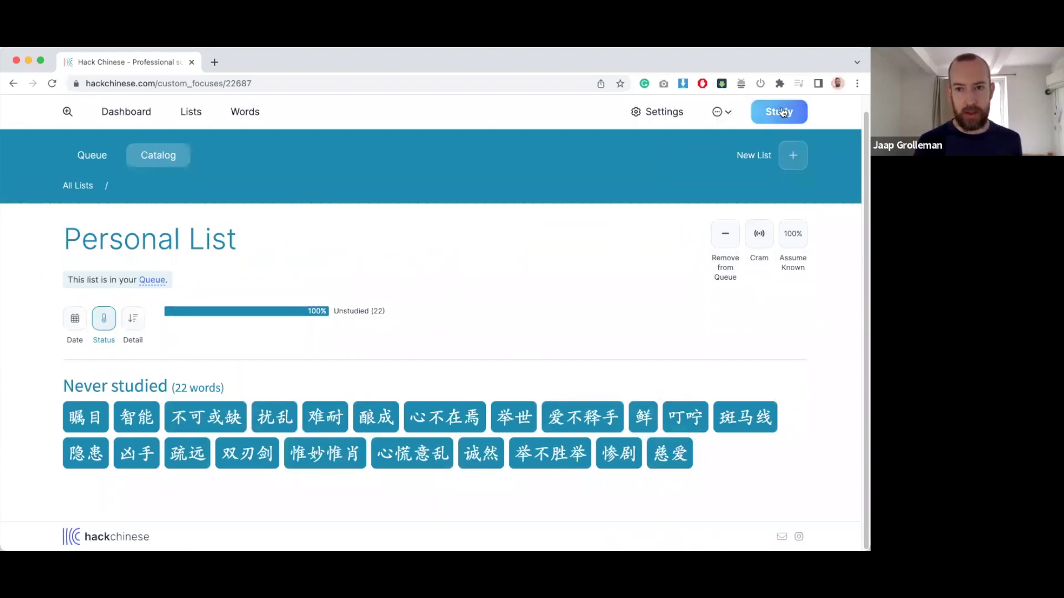
# - Open the Cram session options for the Personal List, try a 20-minute limit and switch the limit to words
pyautogui.click(759, 233)
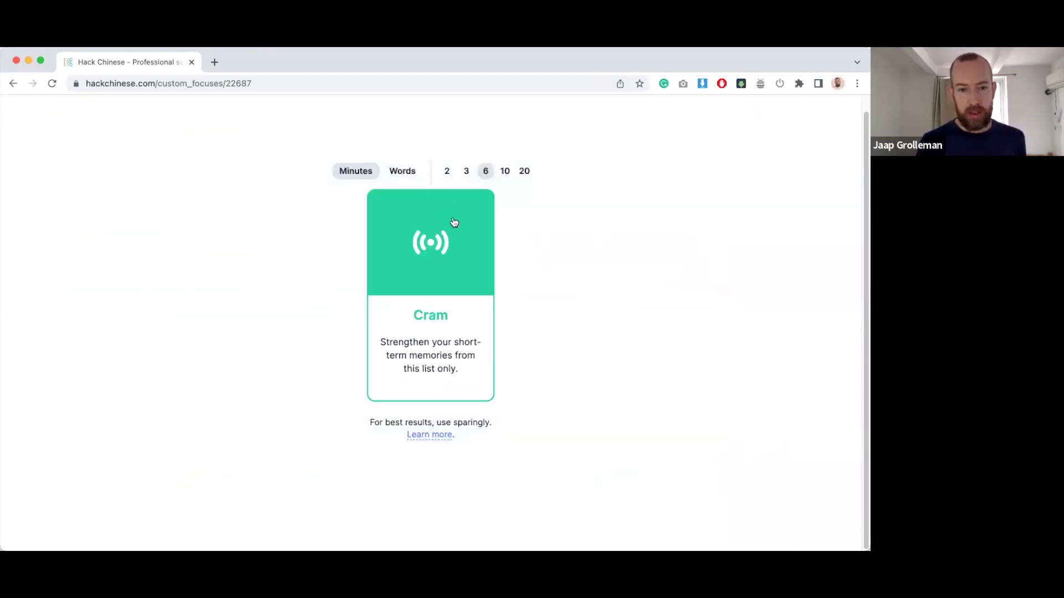
pyautogui.click(524, 172)
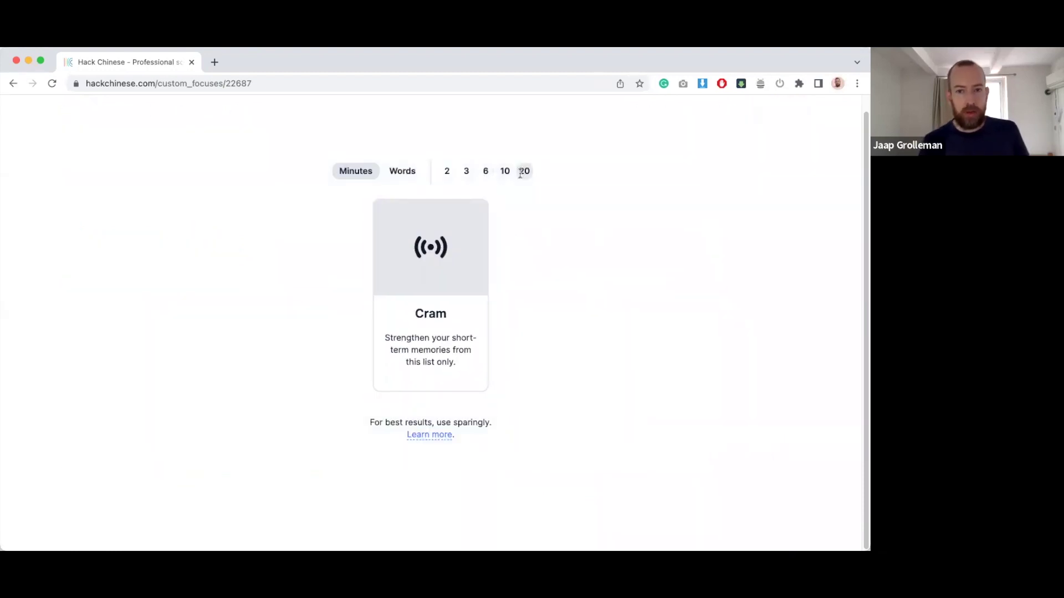
pyautogui.click(408, 173)
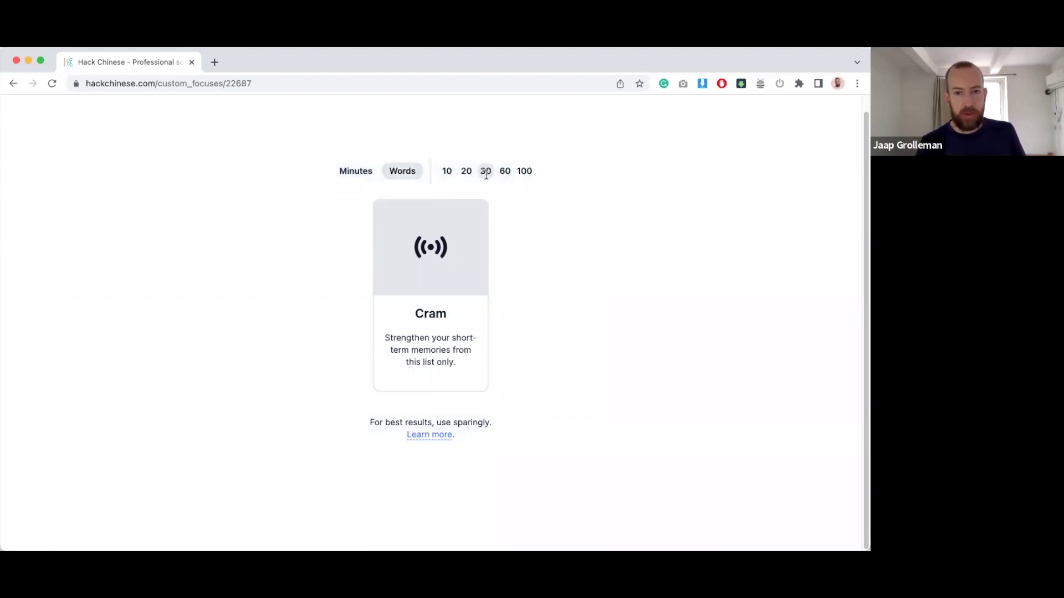
# - Start the 30-word Cram session for the list and mark the new word 瞩目 as studied
pyautogui.click(428, 277)
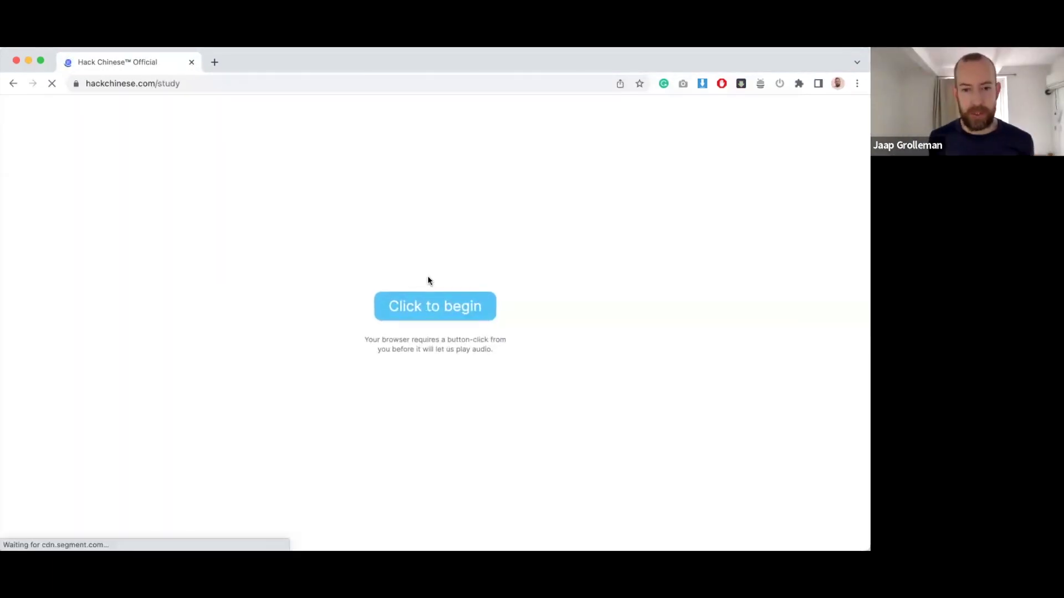
pyautogui.click(454, 310)
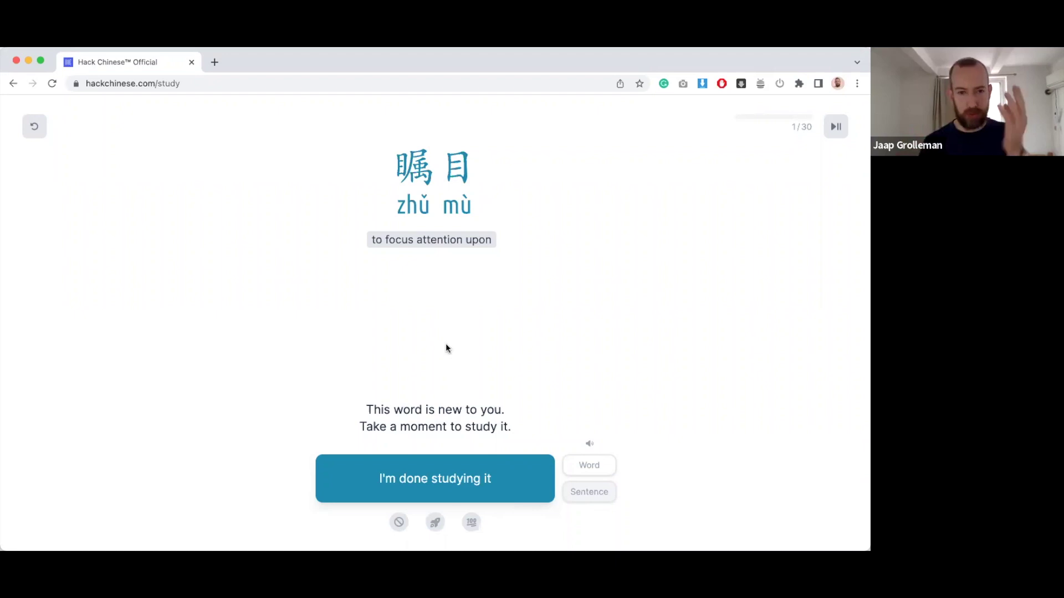
pyautogui.click(444, 478)
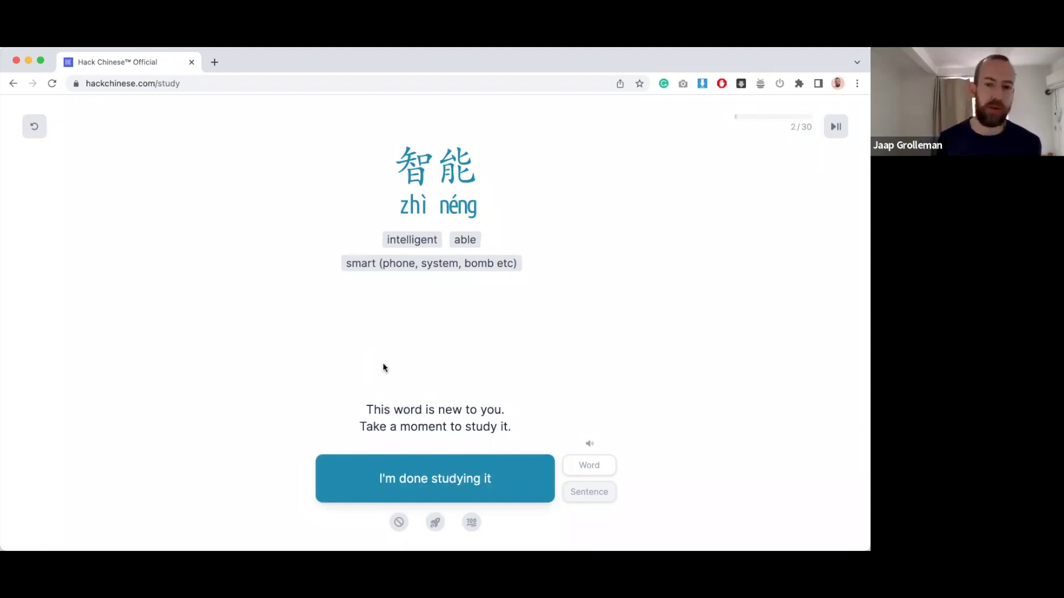
# - Look over the meanings of the new word 智能 and mark it as studied
pyautogui.moveTo(367, 264); pyautogui.dragTo(409, 264)
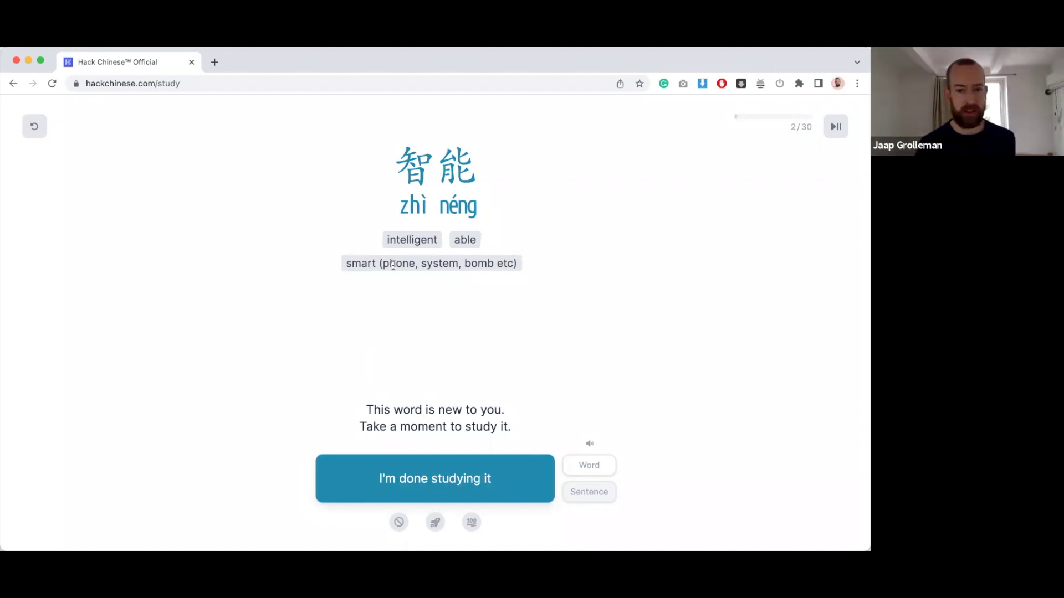
pyautogui.click(365, 320)
pyautogui.click(438, 477)
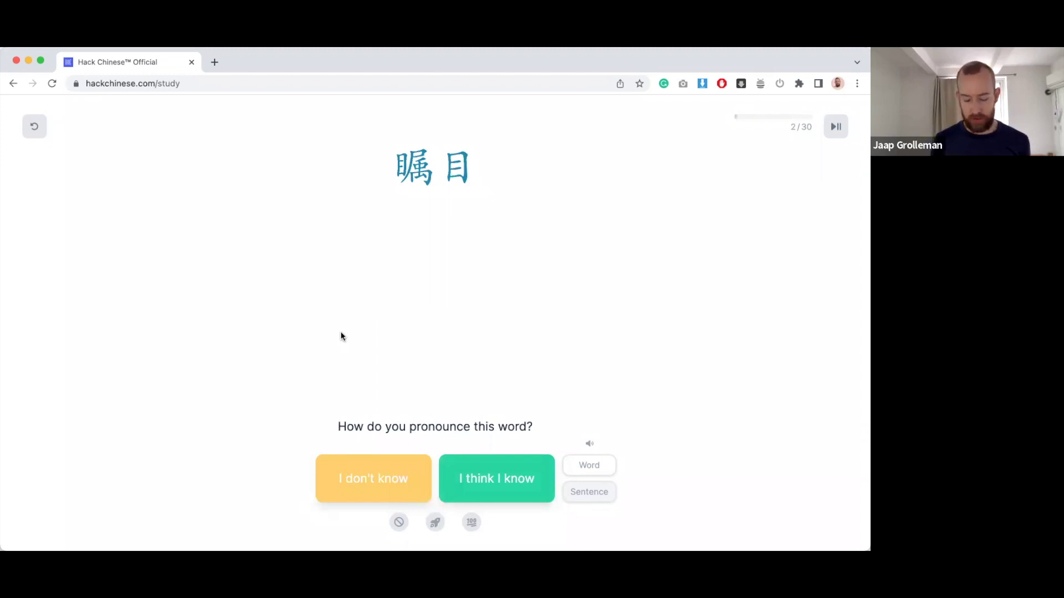
# - Recall 瞩目 and rate both its pronunciation and its definition as known
pyautogui.press('Right')
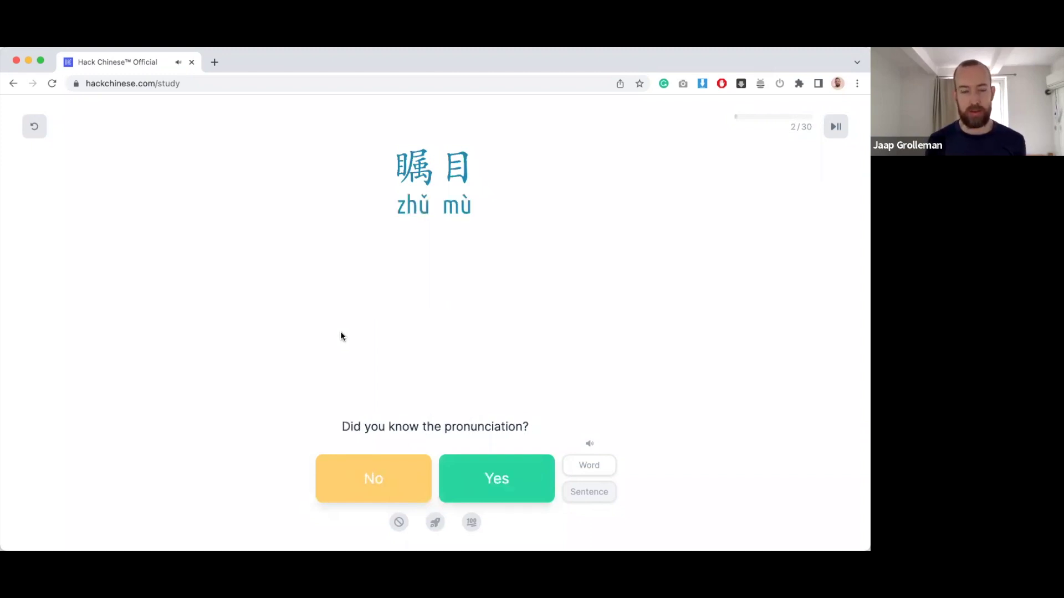
pyautogui.press('Right')
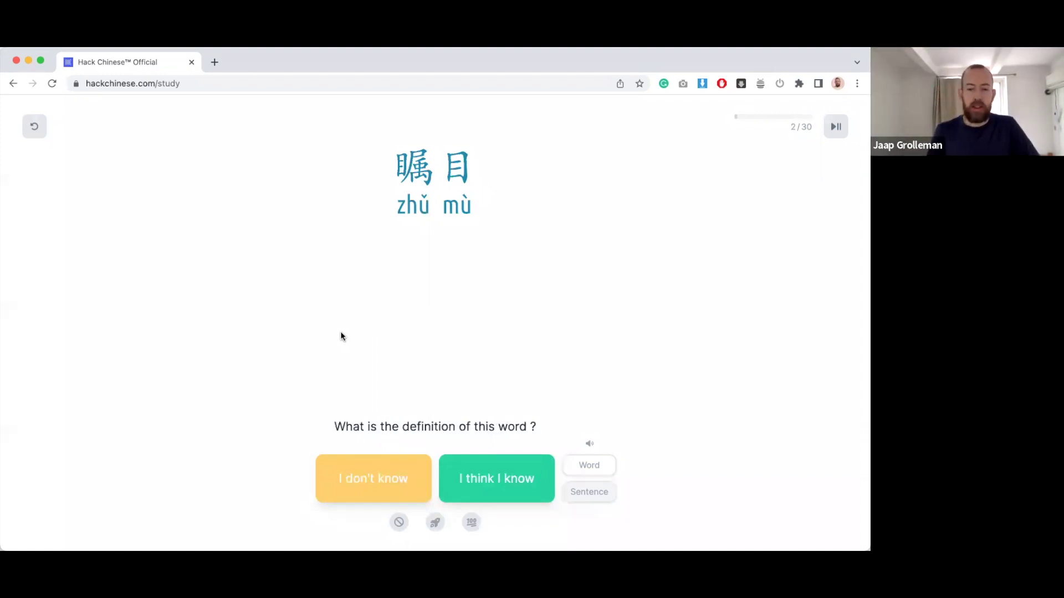
pyautogui.press('Right')
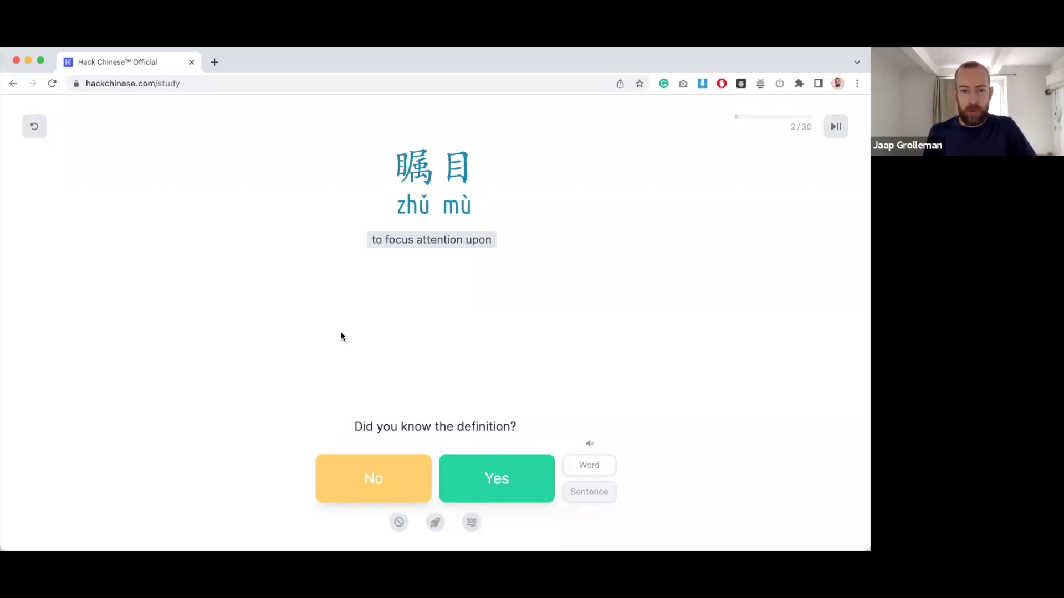
pyautogui.press('Right')
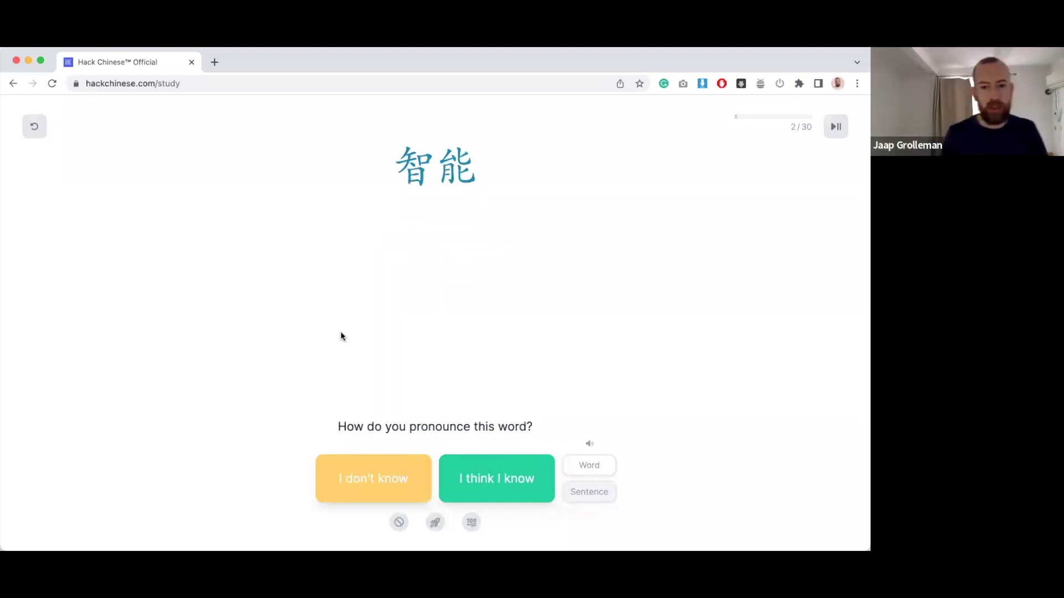
# - Recall 智能 and rate both its pronunciation and its definition as known
pyautogui.press('Right')
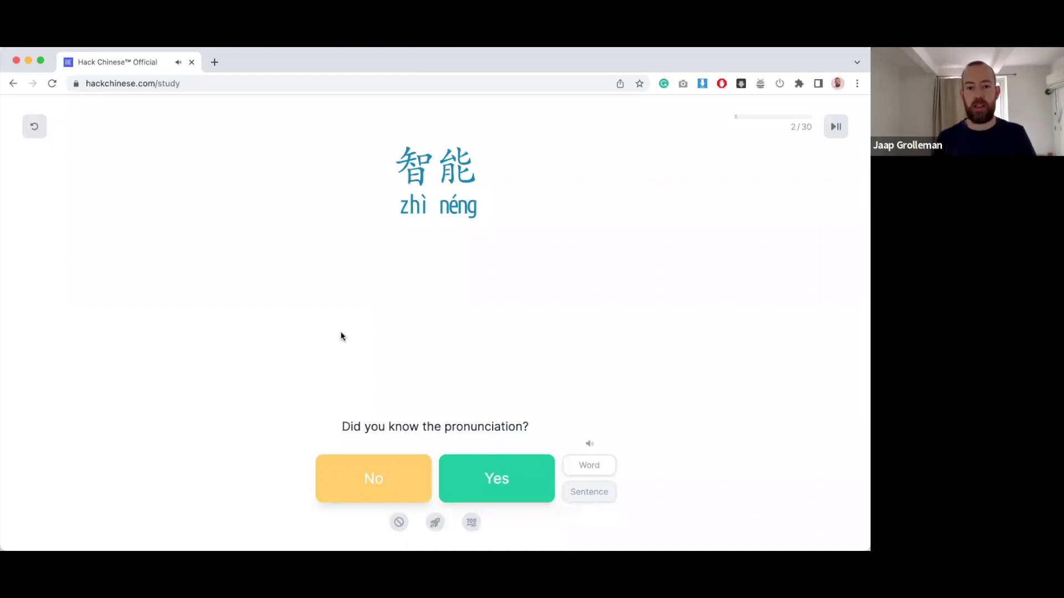
pyautogui.press('Right')
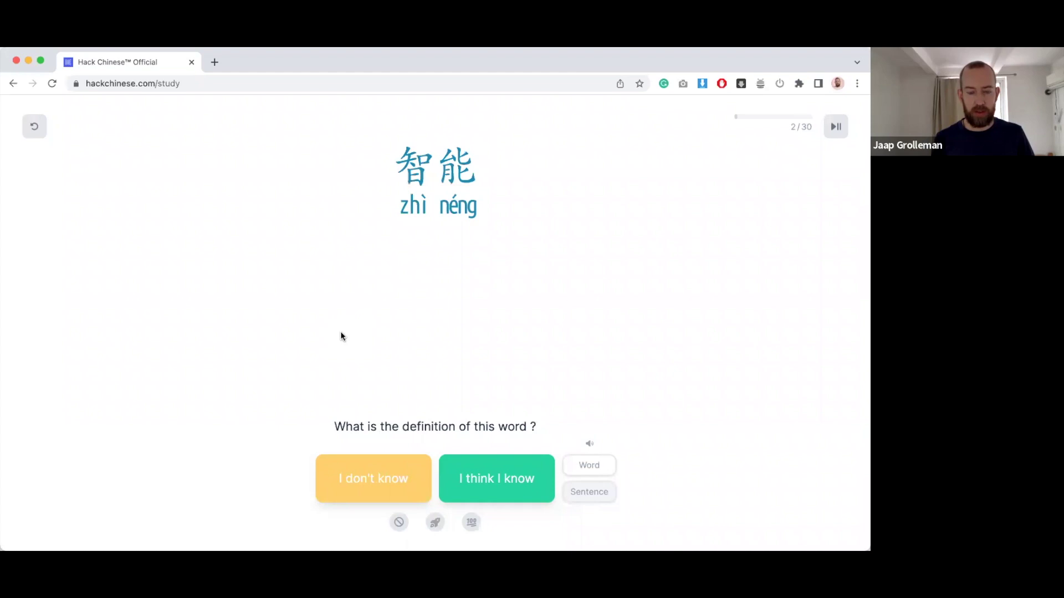
pyautogui.press('Right')
pyautogui.press('Right')
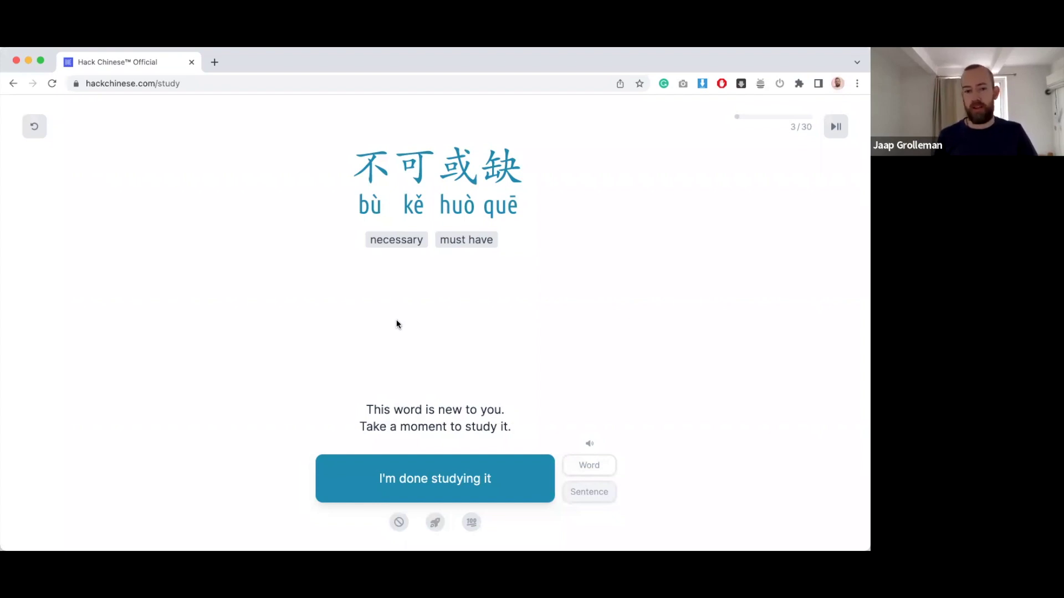
# - Mark the new words 不可或缺 and 扰乱 as studied and complete the repeat review of 瞩目
pyautogui.press('Return')
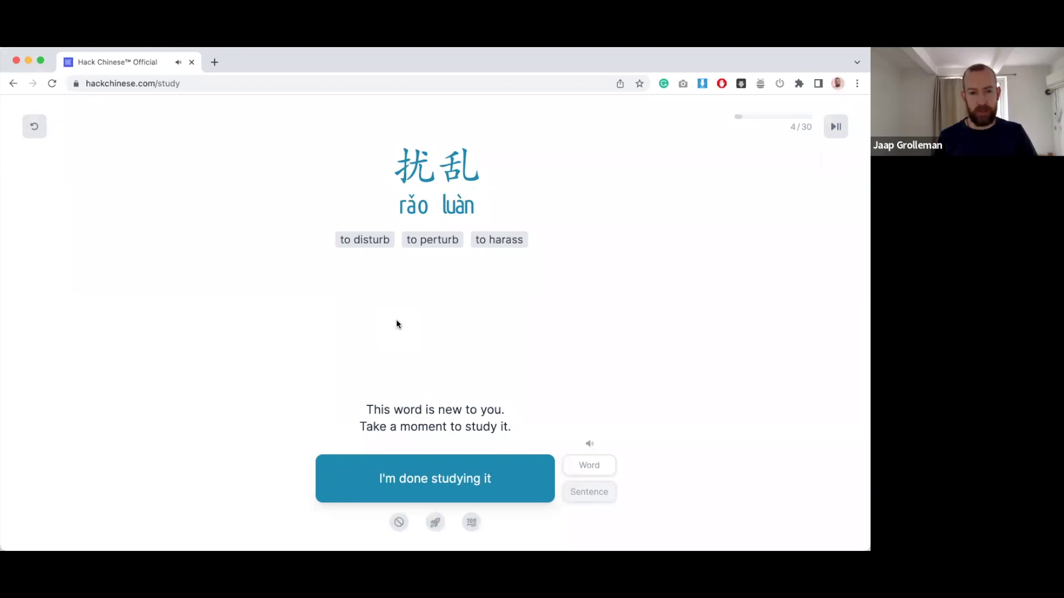
pyautogui.press('Return')
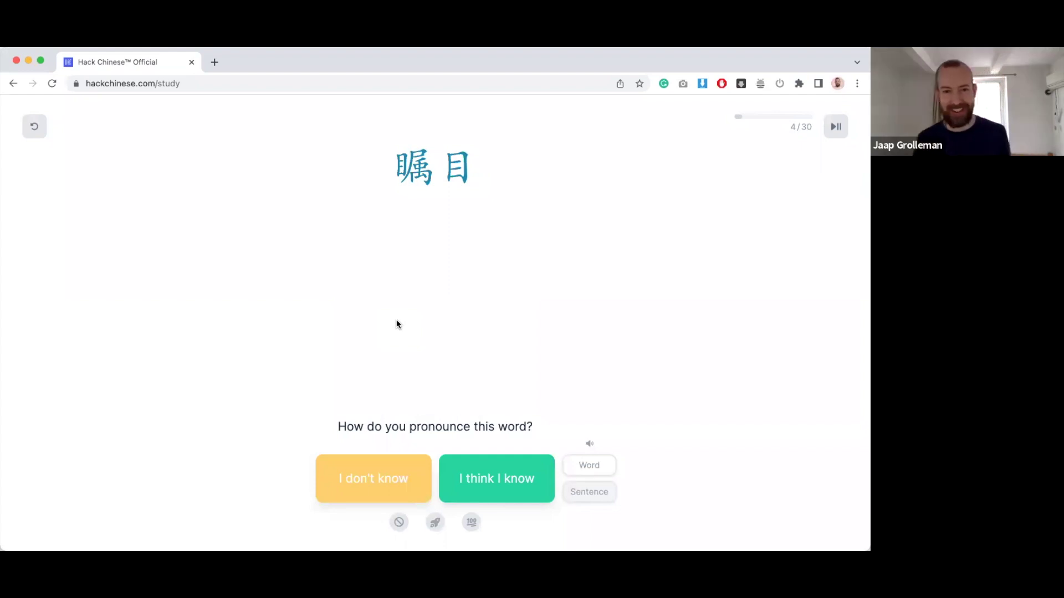
pyautogui.press('Return')
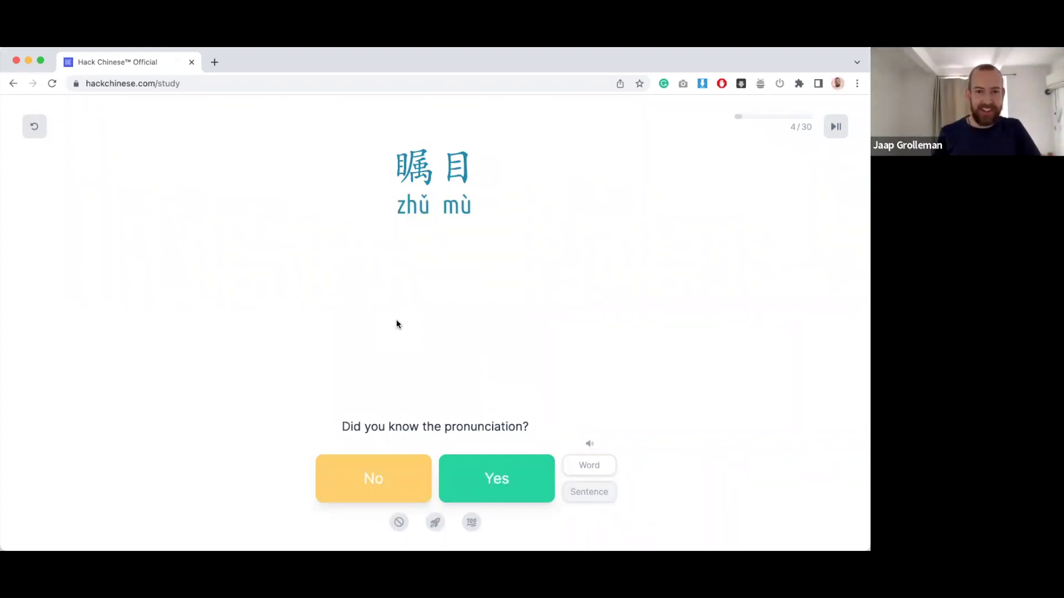
pyautogui.press('Return')
pyautogui.press('Return')
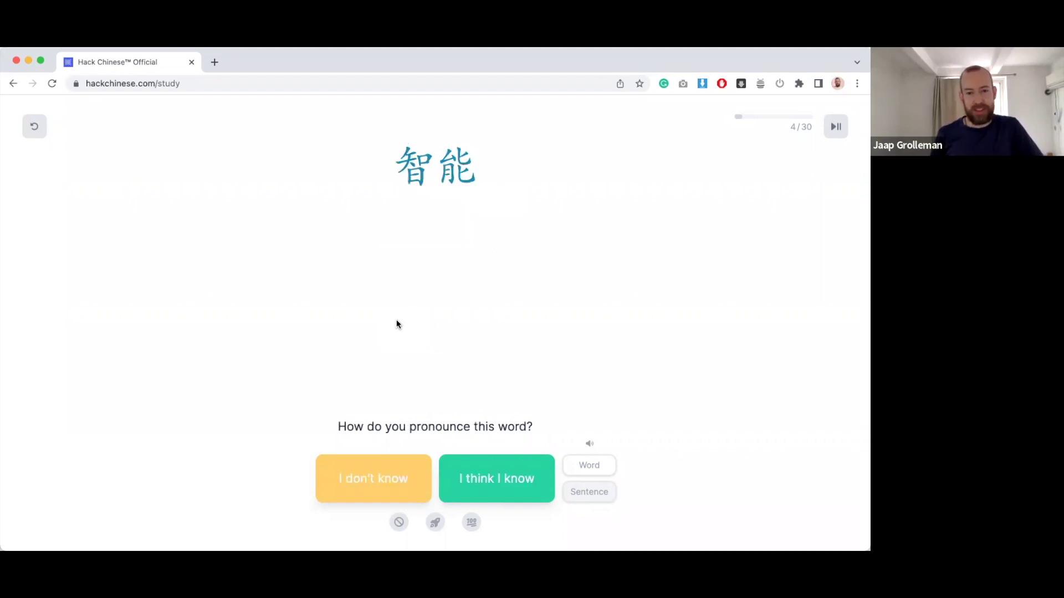
# - Complete the repeat review of 智能, rating its pronunciation and definition as known
pyautogui.press('Return')
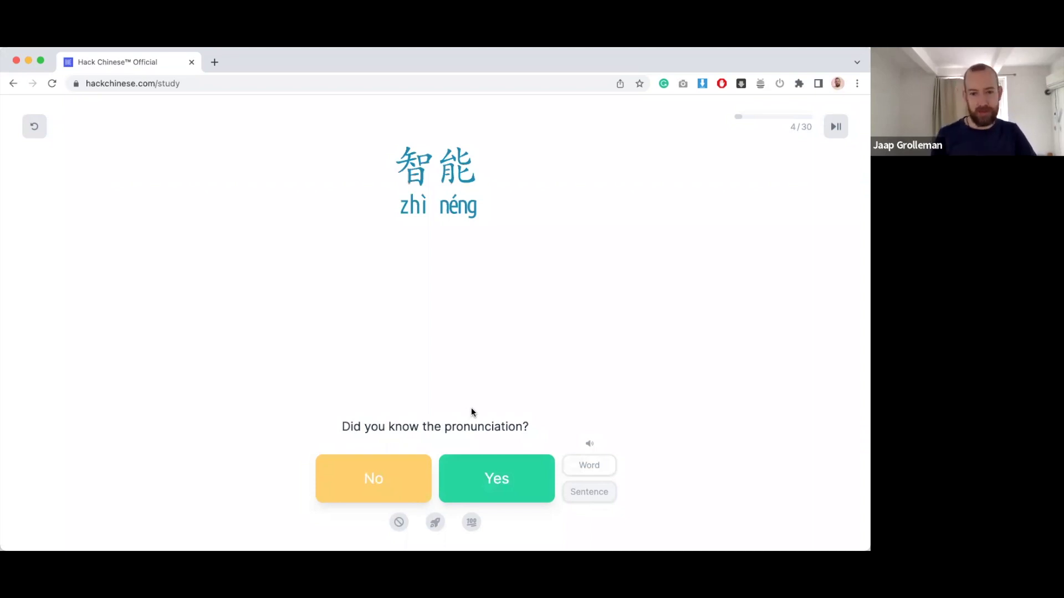
pyautogui.press('Right')
pyautogui.press('Right')
pyautogui.press('Right')
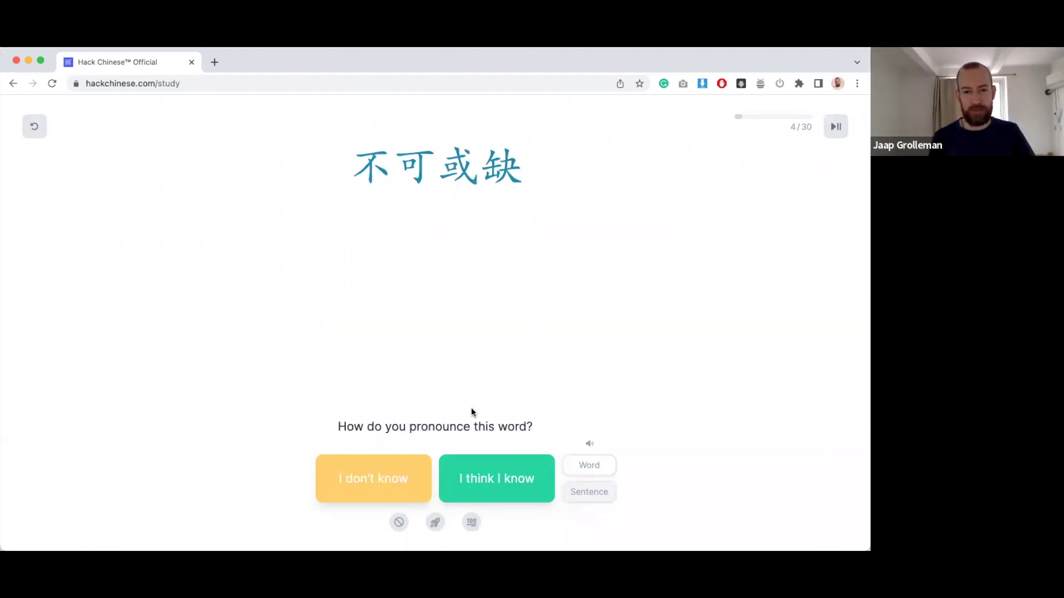
# - Recall 不可或缺 and rate both its pronunciation and its definition as known
pyautogui.press('Right')
pyautogui.press('Right')
pyautogui.press('Right')
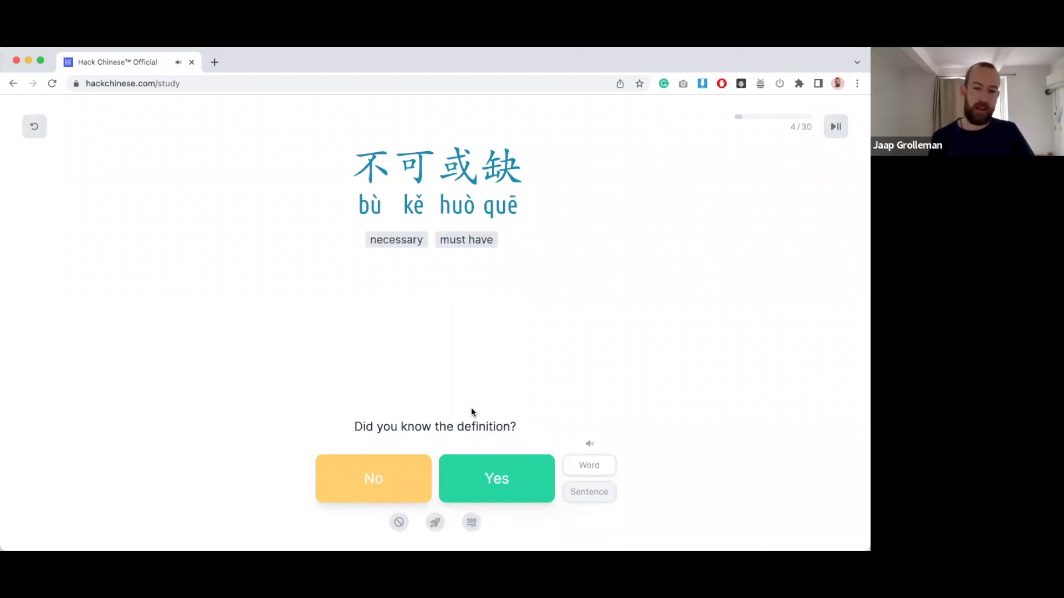
pyautogui.press('Right')
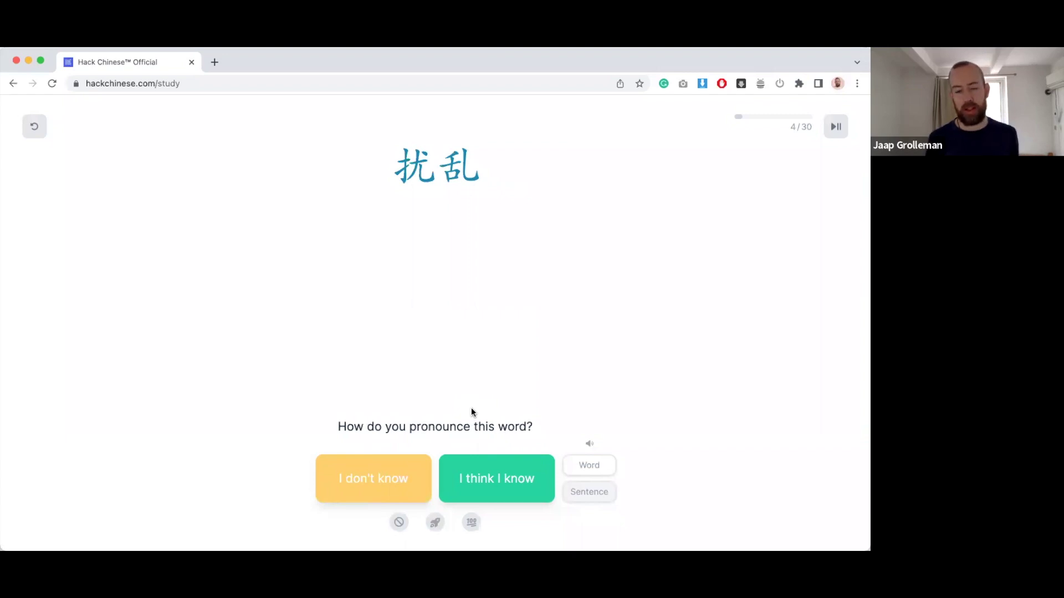
# - Recall 扰乱 and rate both its pronunciation and its definition as known
pyautogui.press('Right')
pyautogui.press('Right')
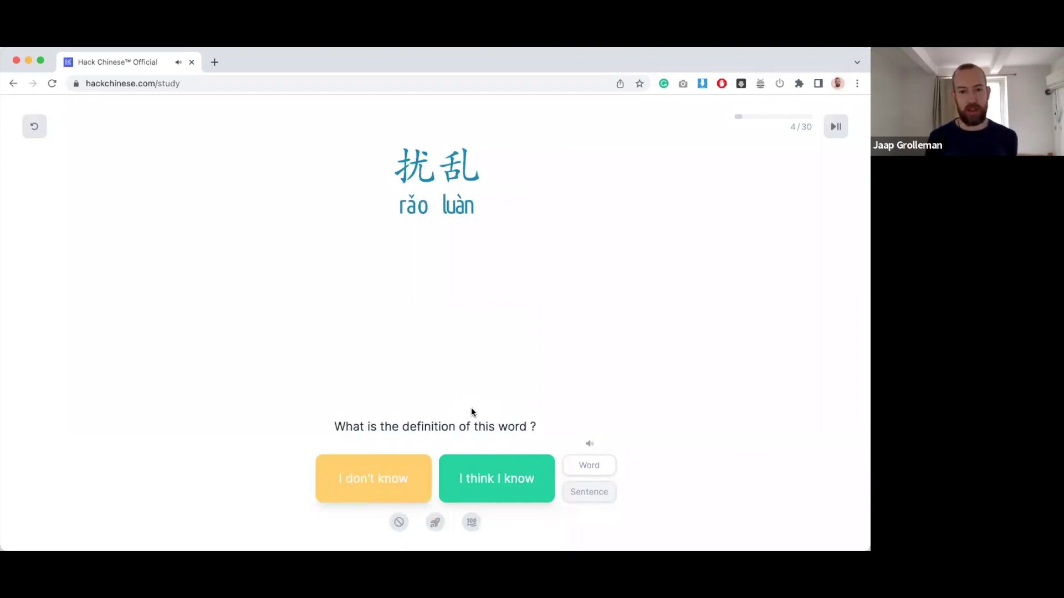
pyautogui.press('Right')
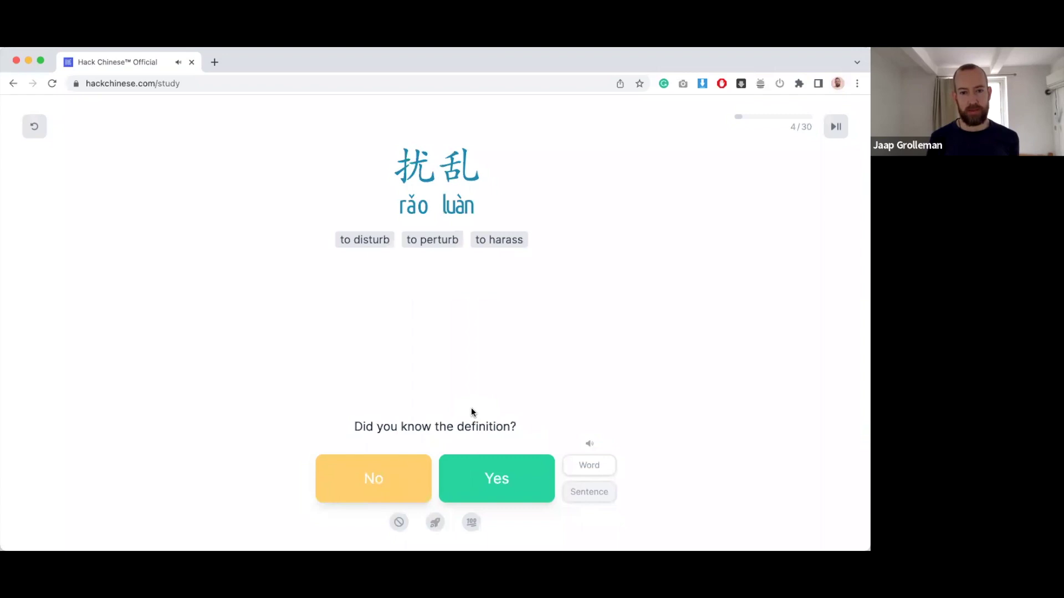
pyautogui.press('Right')
# - Work through the following cards, including the repeat of 扰乱, up to the new word 心不在焉, giving one negative answer
pyautogui.press('Right')
pyautogui.press('Right')
pyautogui.press('Right')
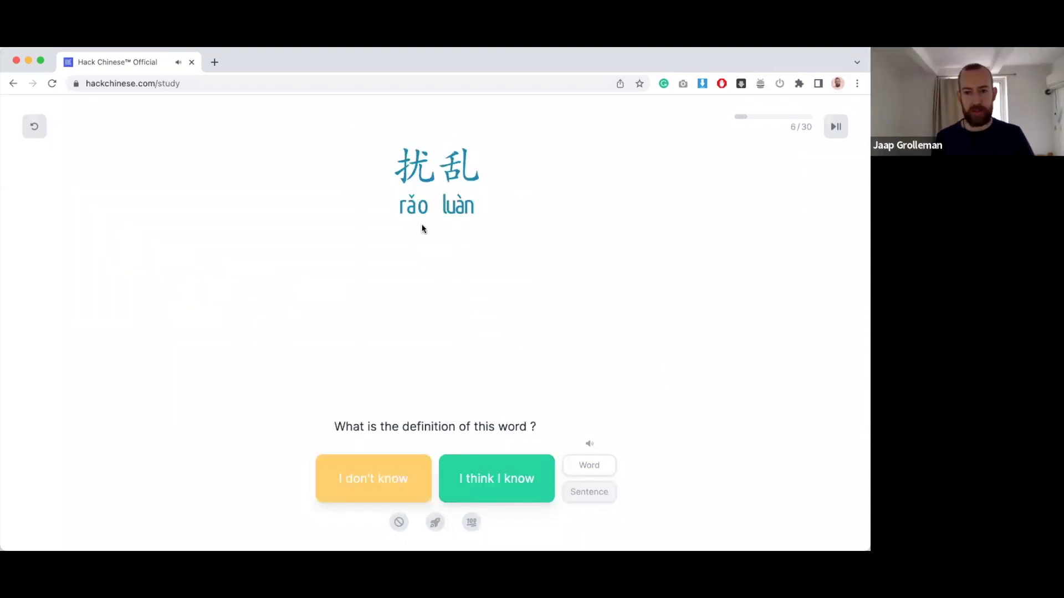
pyautogui.press('Right')
pyautogui.press('Right')
pyautogui.press('Left')
pyautogui.press('Right')
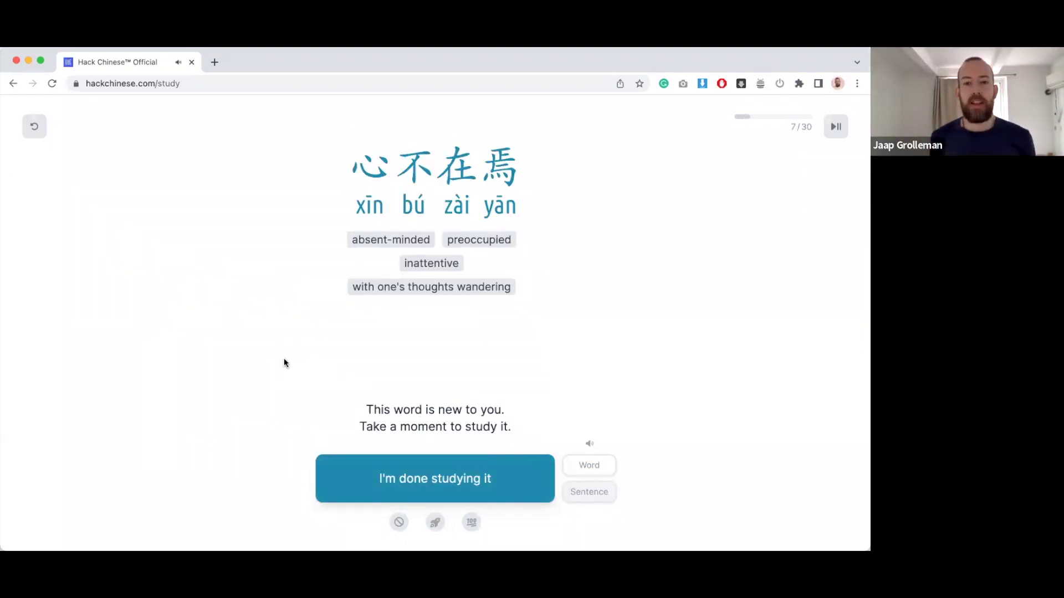
# - Mark 心不在焉 as studied and continue the reviews, with one negative answer, until its pronunciation is revealed for rating
pyautogui.press('Right')
pyautogui.press('Right')
pyautogui.press('Left')
pyautogui.press('Right')
pyautogui.press('Right')
pyautogui.press('Right')
pyautogui.press('Right')
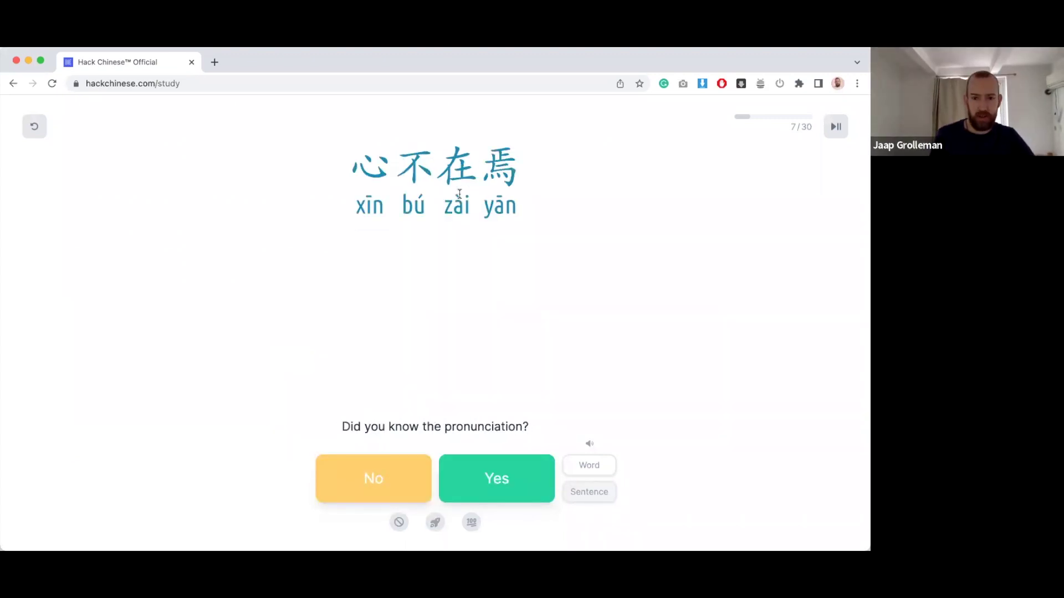
# - Rate the pronunciation and definition of 心不在焉 as known, and mark the new word 举世 as studied
pyautogui.press('Right')
pyautogui.press('Right')
pyautogui.press('Right')
pyautogui.press('Right')
pyautogui.press('Right')
pyautogui.press('Right')
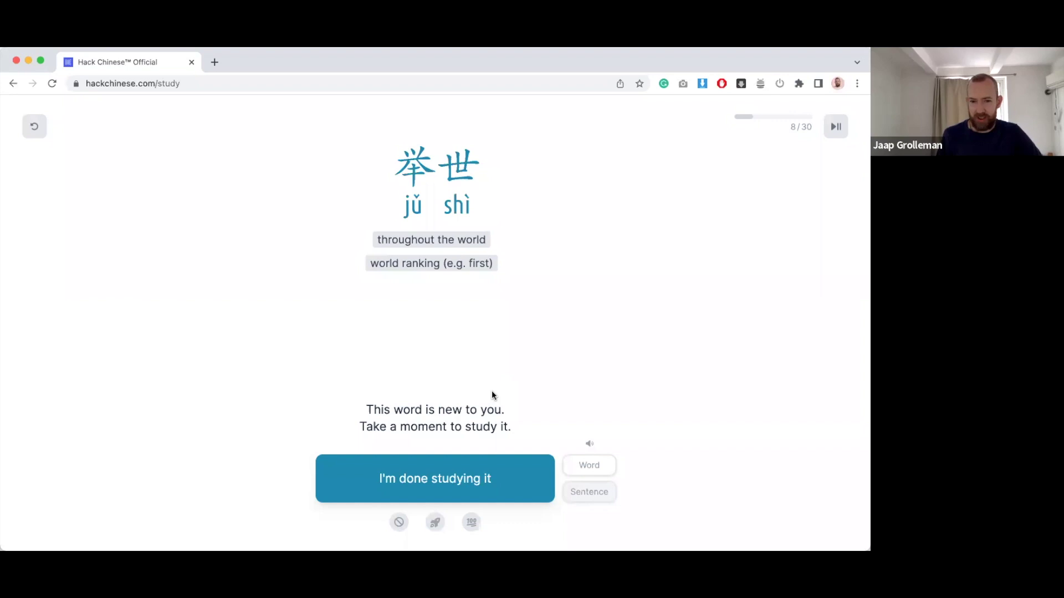
pyautogui.press('Return')
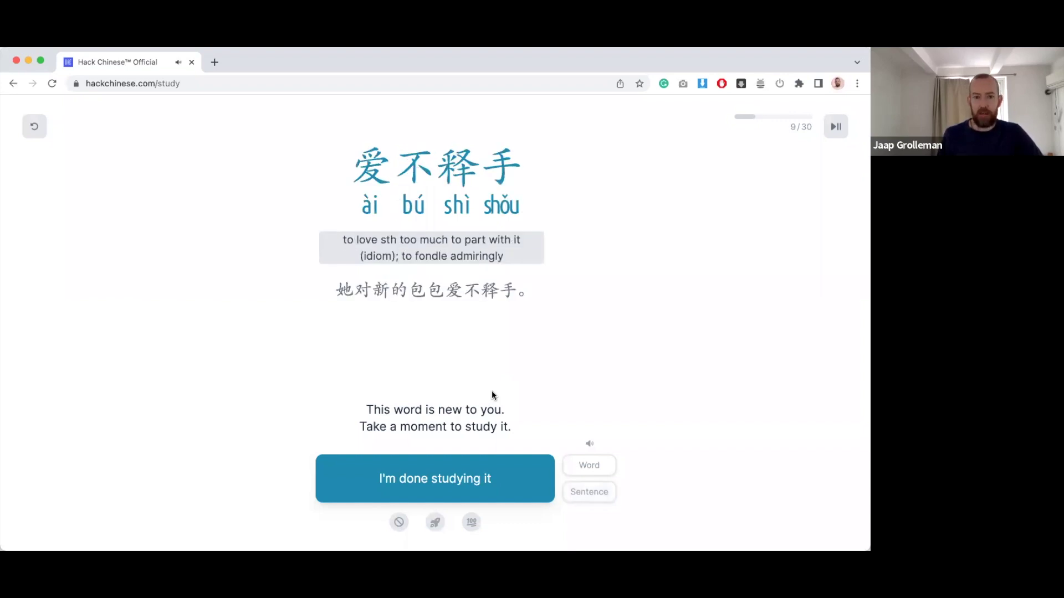